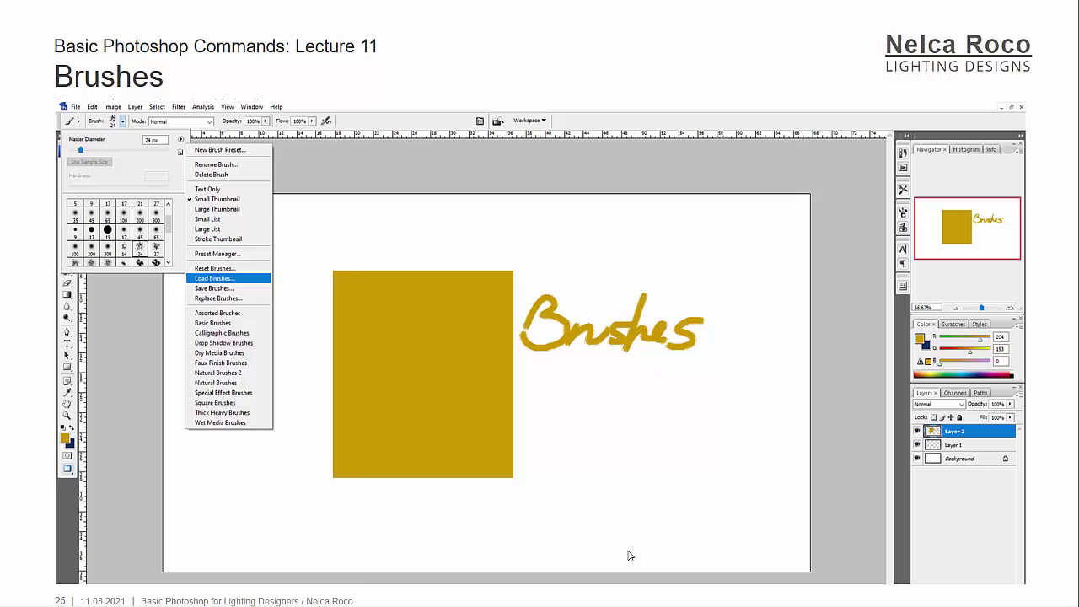
Switch from the PowerPoint Brushes slide to the Udemy '11. Brushes' lecture page
key("super")
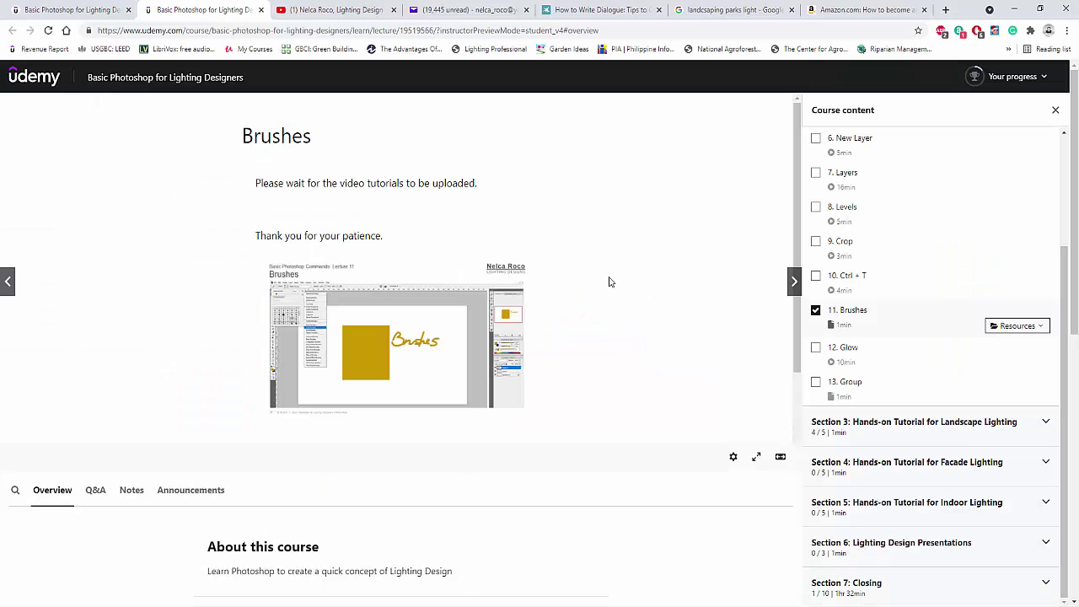
Reveal the Brushes lecture's two downloadable .abr brush resources on Udemy
left_click(1038, 329)
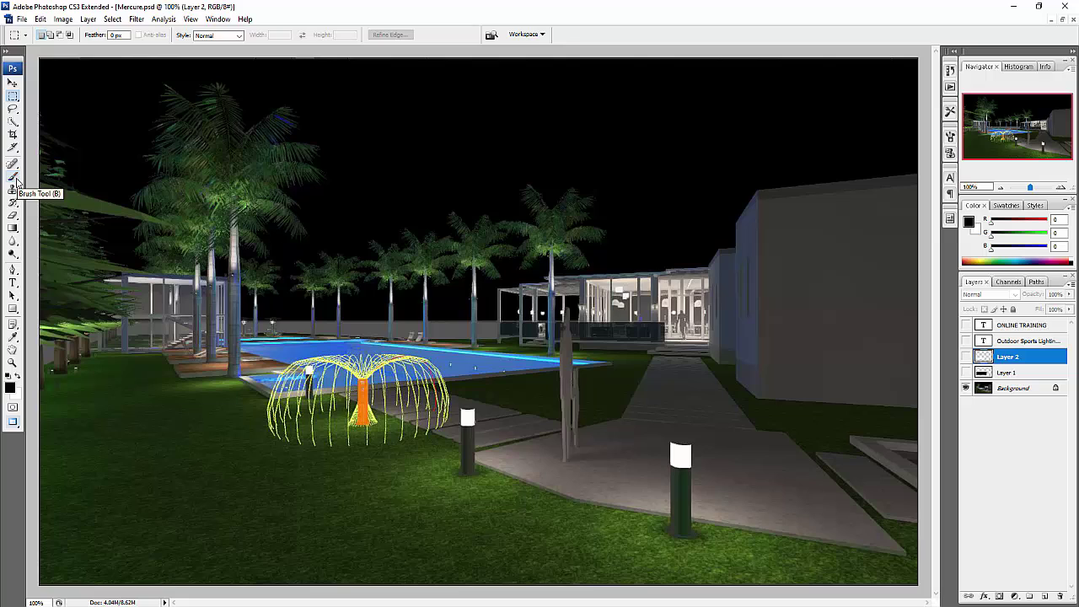
Select the standard Brush Tool, view its presets, and make ONLINE TRAINING the active layer
key("b")
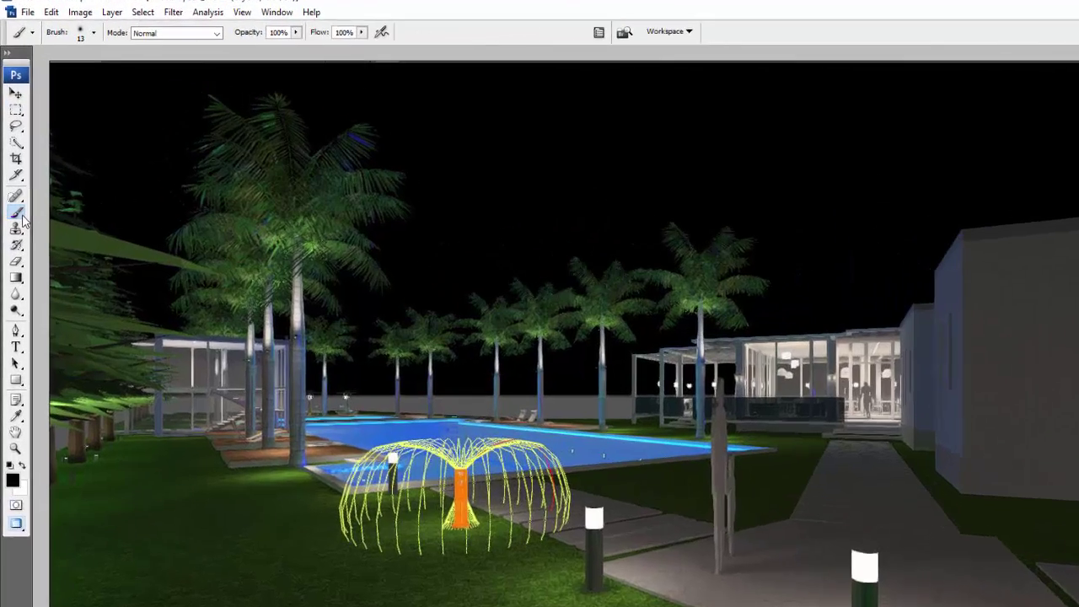
left_click(15, 178)
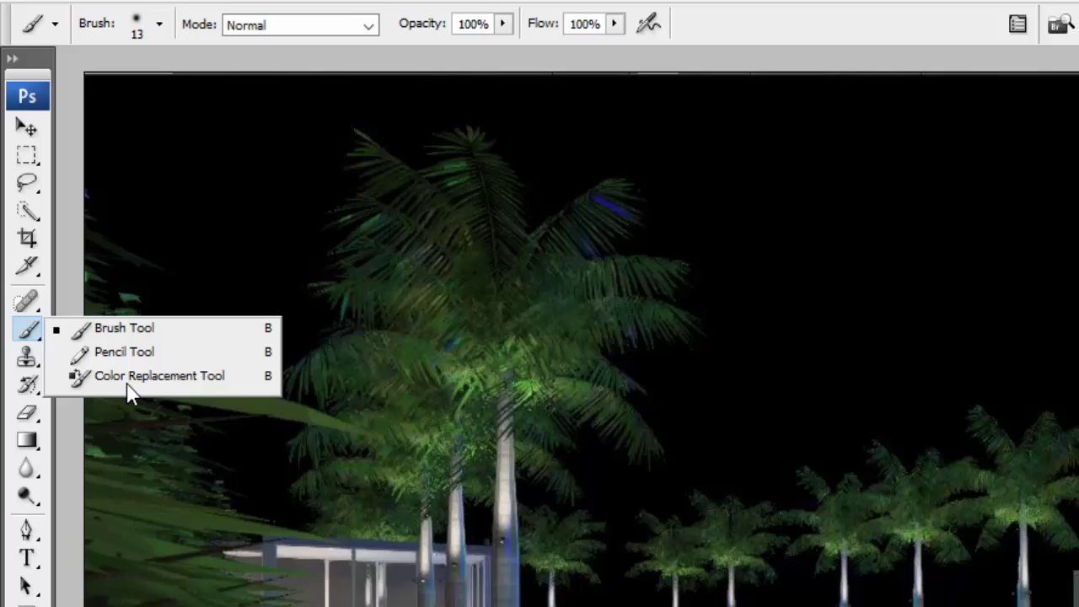
left_click(118, 333)
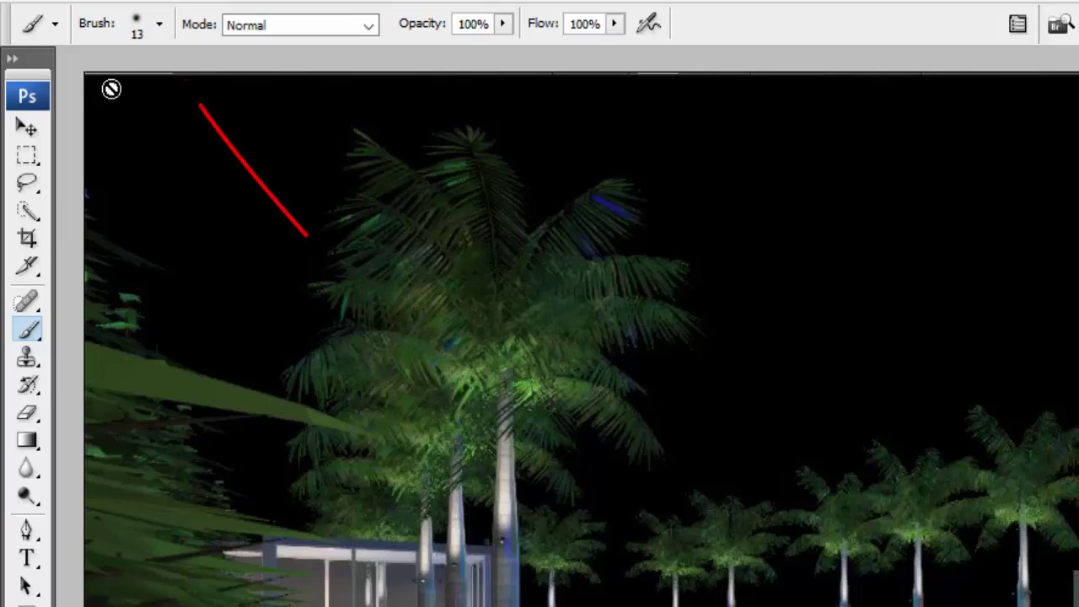
left_click(159, 32)
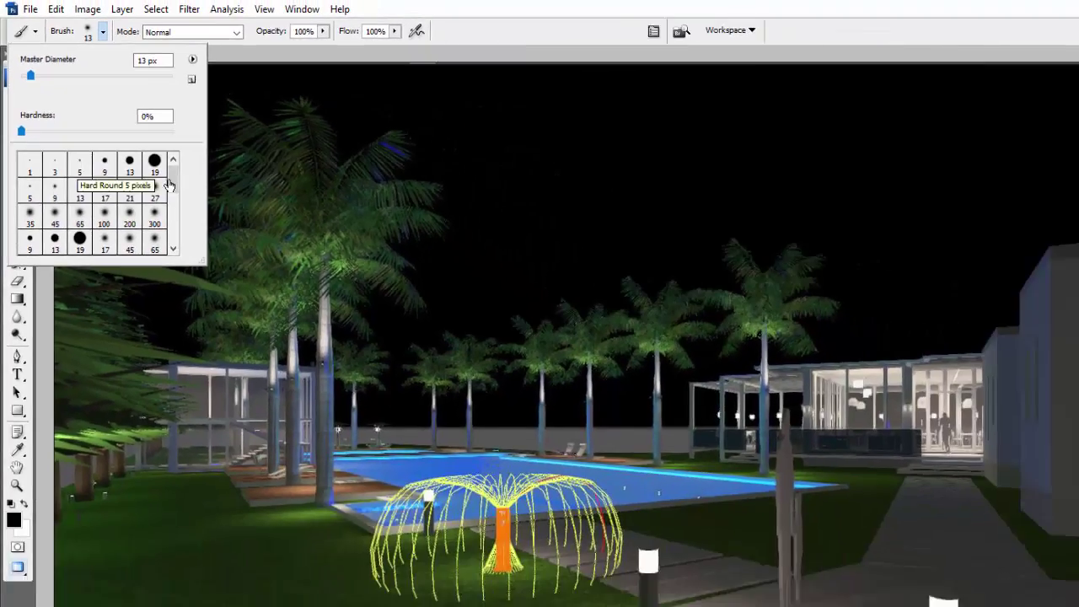
left_click(1028, 325)
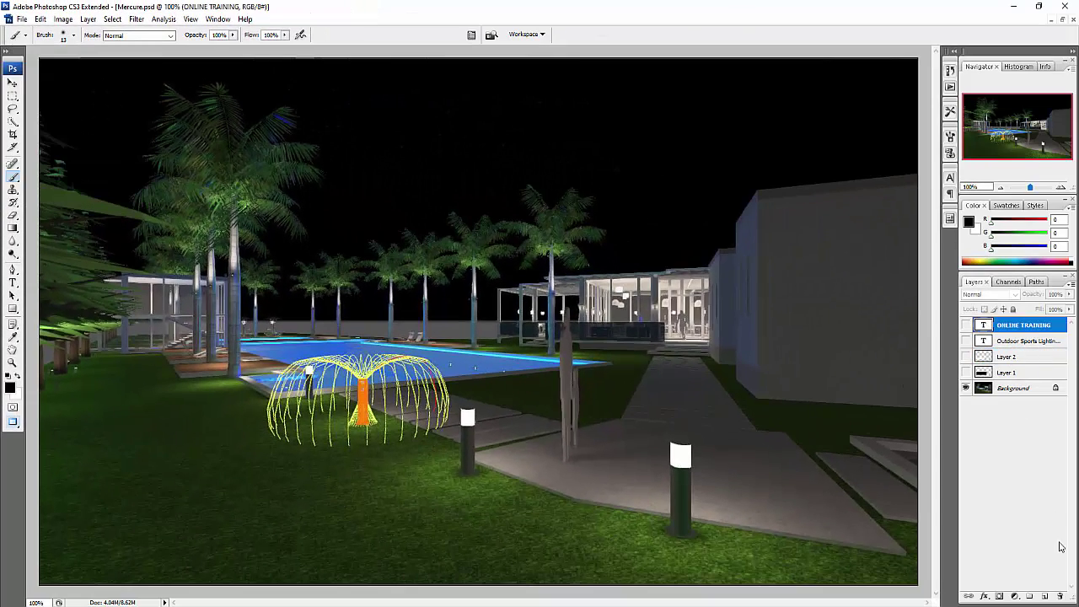
Add a new Layer 3, try a black test stroke, then undo it
left_click(1044, 596)
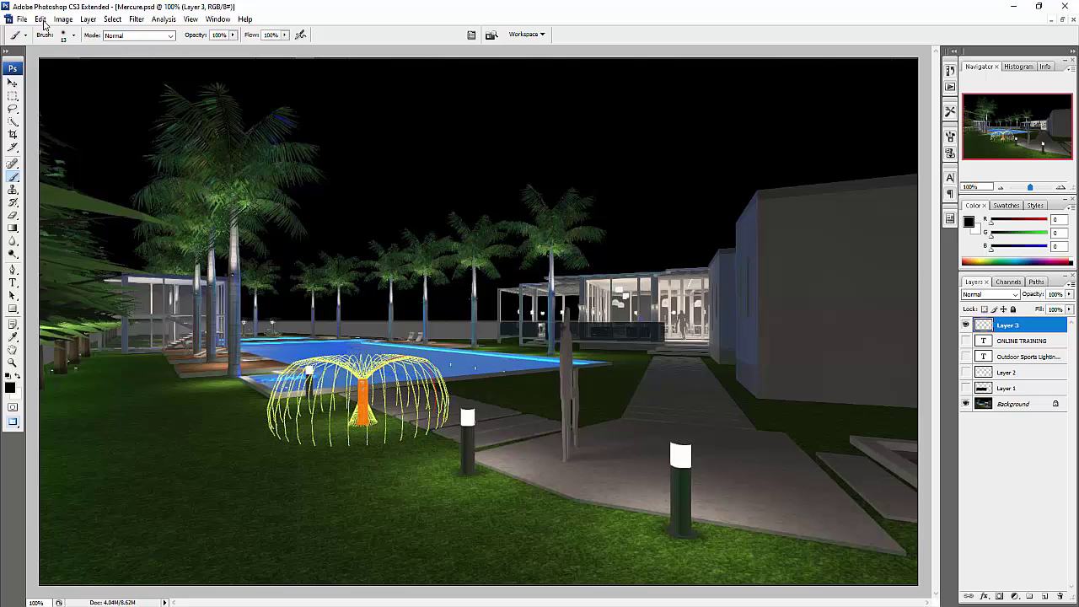
left_click(73, 36)
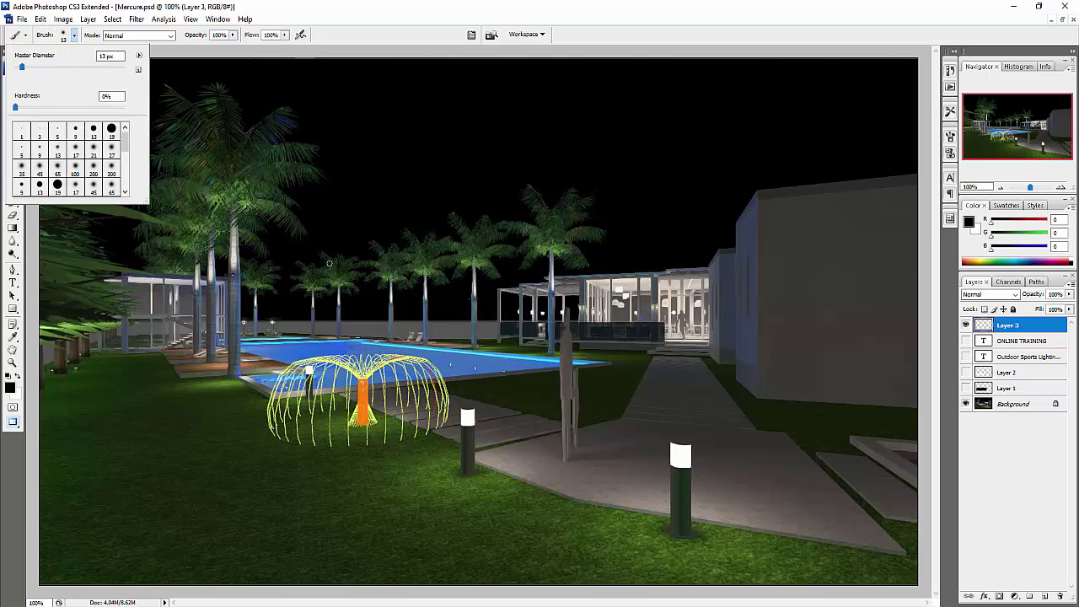
left_click(792, 294)
mouse_move(792, 294)
left_mouse_down()
mouse_move(765, 338)
mouse_move(829, 301)
mouse_move(780, 276)
mouse_move(634, 269)
left_mouse_up()
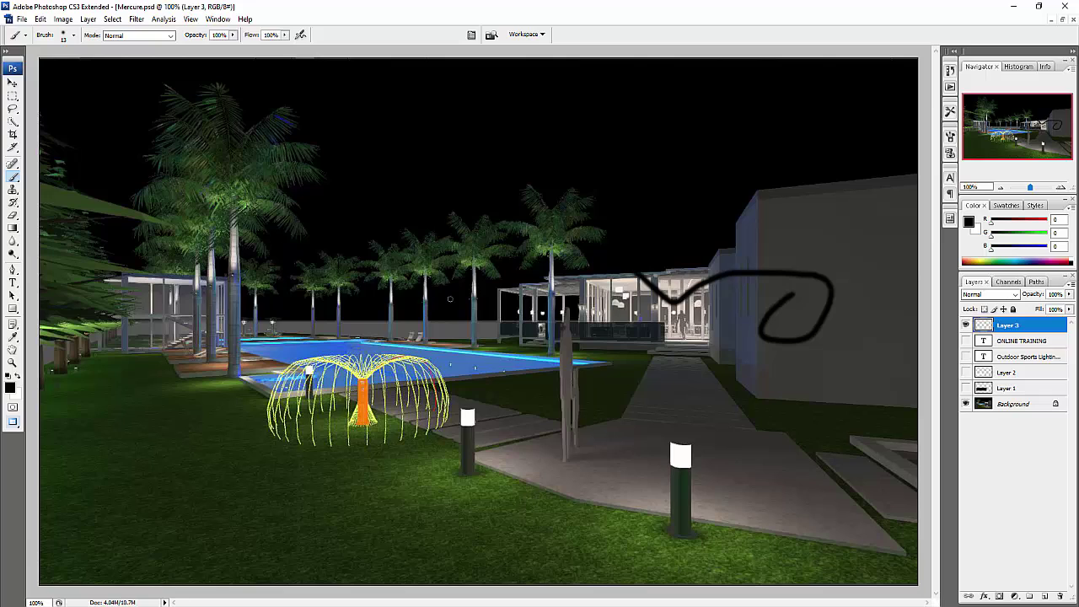
key("ctrl+z")
Switch to white and a 35 px brush, test a soft stroke, then undo it
left_click(17, 376)
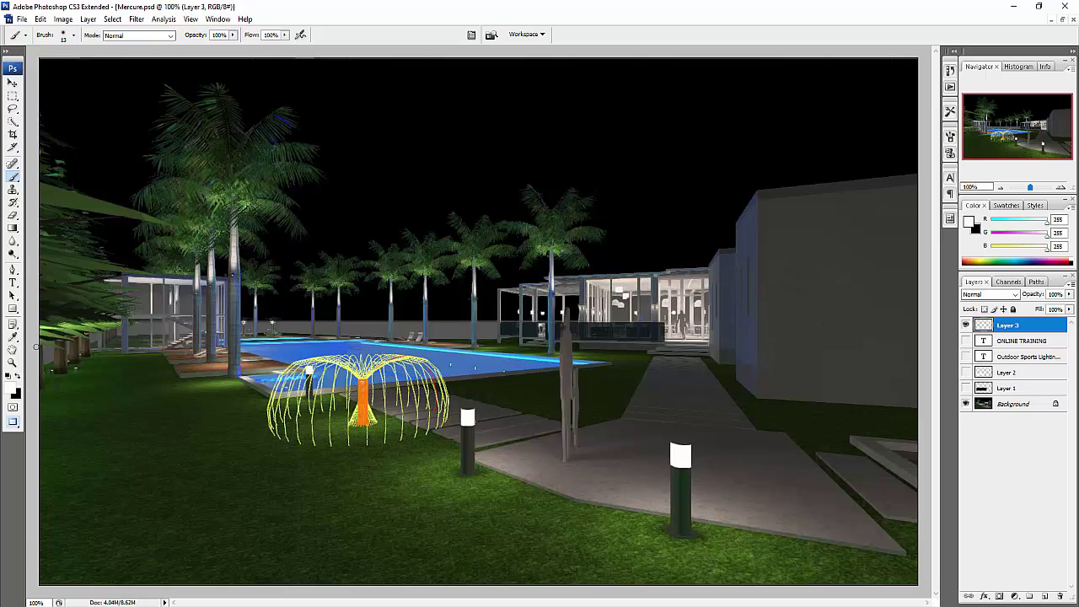
left_click(73, 37)
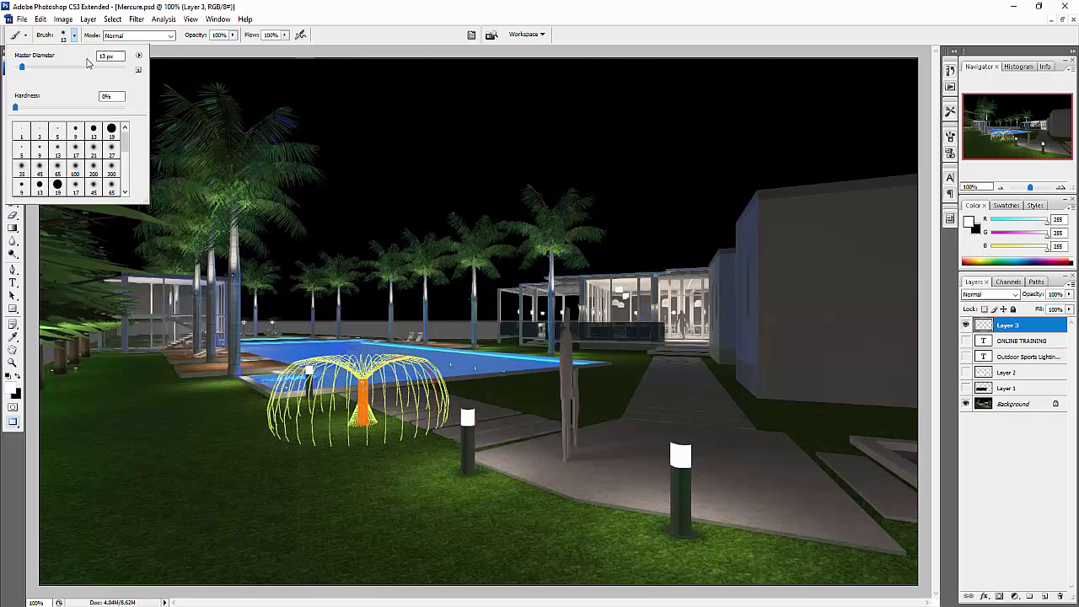
left_click_drag(25, 71, 35, 71)
key("Return")
mouse_move(370, 171)
left_mouse_down()
mouse_move(449, 128)
mouse_move(469, 158)
mouse_move(470, 205)
mouse_move(521, 220)
mouse_move(573, 150)
mouse_move(629, 143)
mouse_move(631, 221)
mouse_move(566, 274)
mouse_move(620, 299)
mouse_move(676, 275)
mouse_move(701, 217)
left_mouse_up()
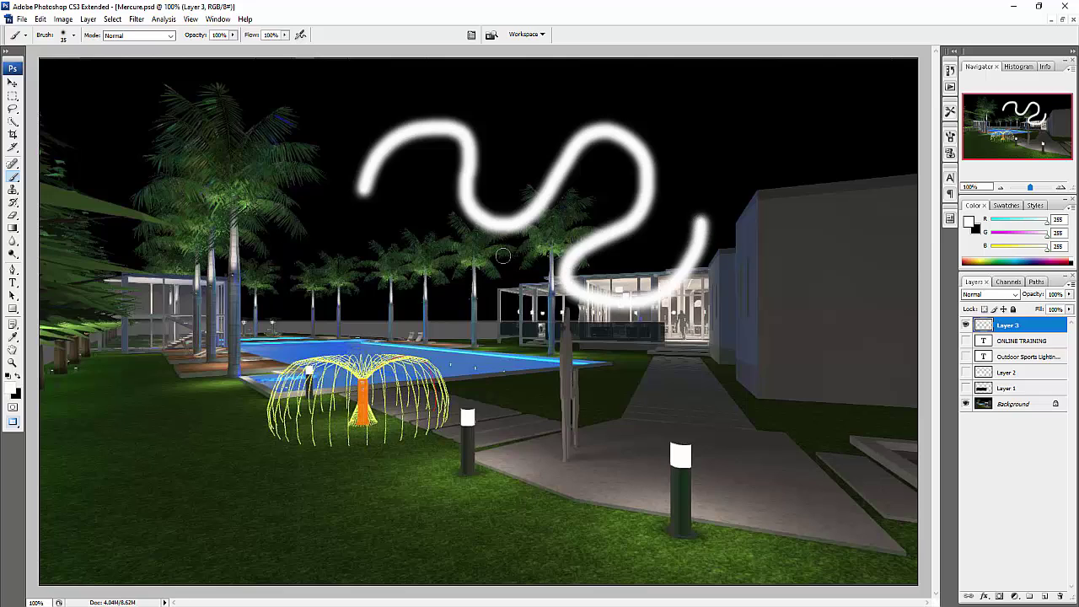
key("ctrl+z")
Raise brush hardness to 100% and paint a hard white squiggle across the sky
left_click(73, 35)
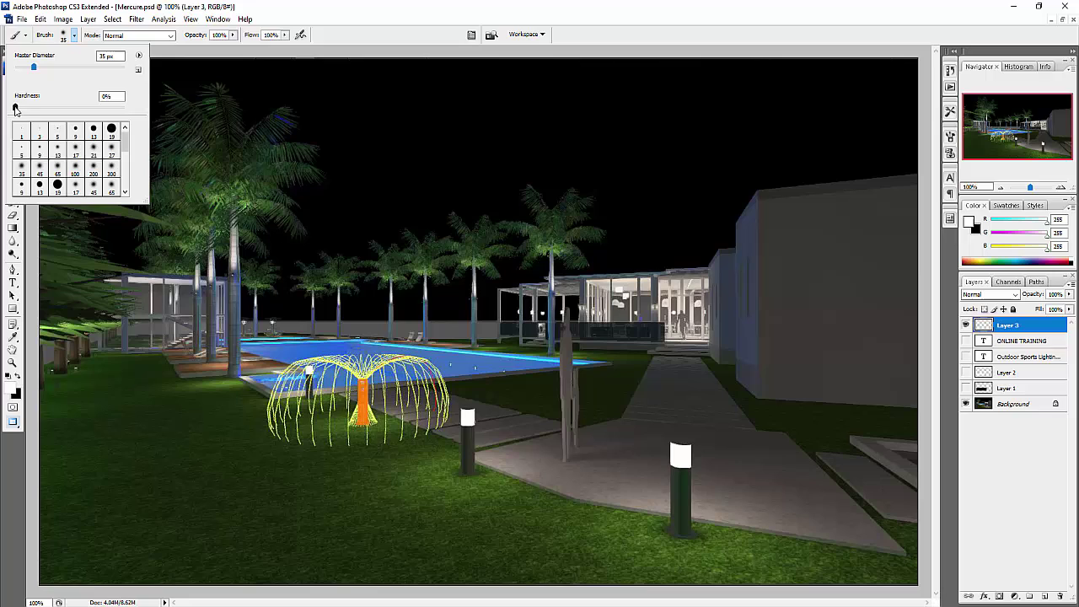
left_click_drag(14, 109, 135, 116)
left_click(321, 210)
mouse_move(321, 210)
left_mouse_down()
mouse_move(373, 142)
mouse_move(390, 145)
mouse_move(392, 220)
mouse_move(431, 225)
mouse_move(493, 161)
mouse_move(529, 144)
mouse_move(541, 180)
mouse_move(513, 226)
mouse_move(535, 245)
mouse_move(596, 247)
left_mouse_up()
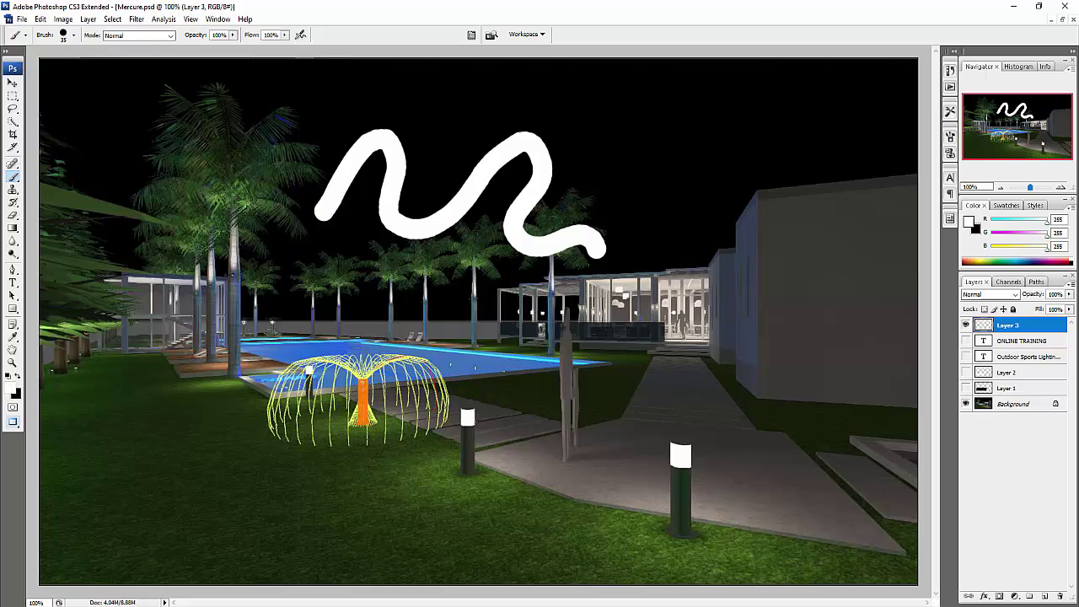
Undo the white squiggle and open the brush preset picker's options menu
key("ctrl+z")
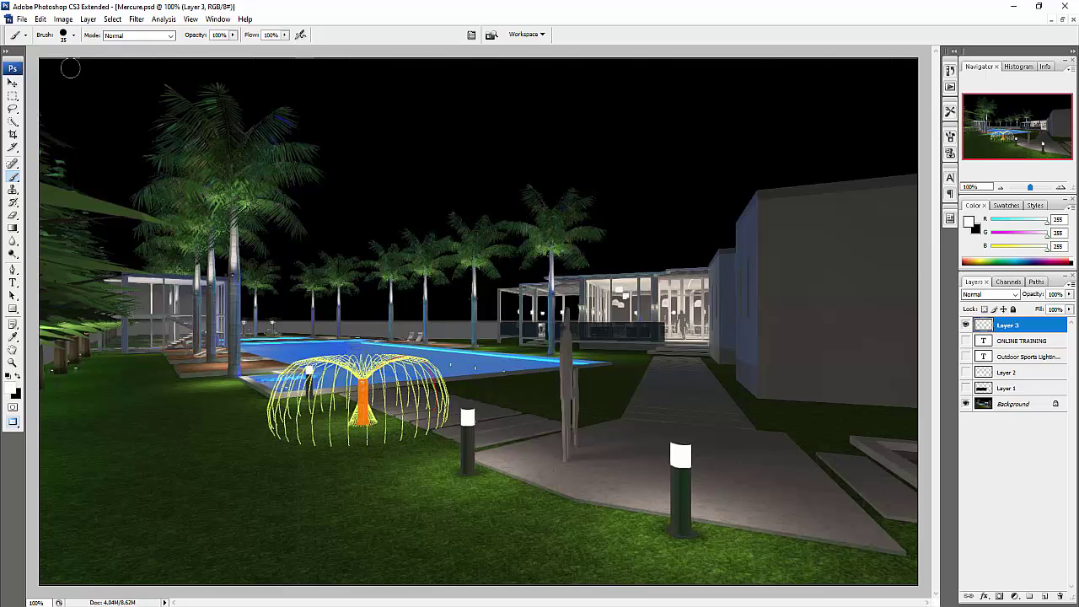
left_click(73, 35)
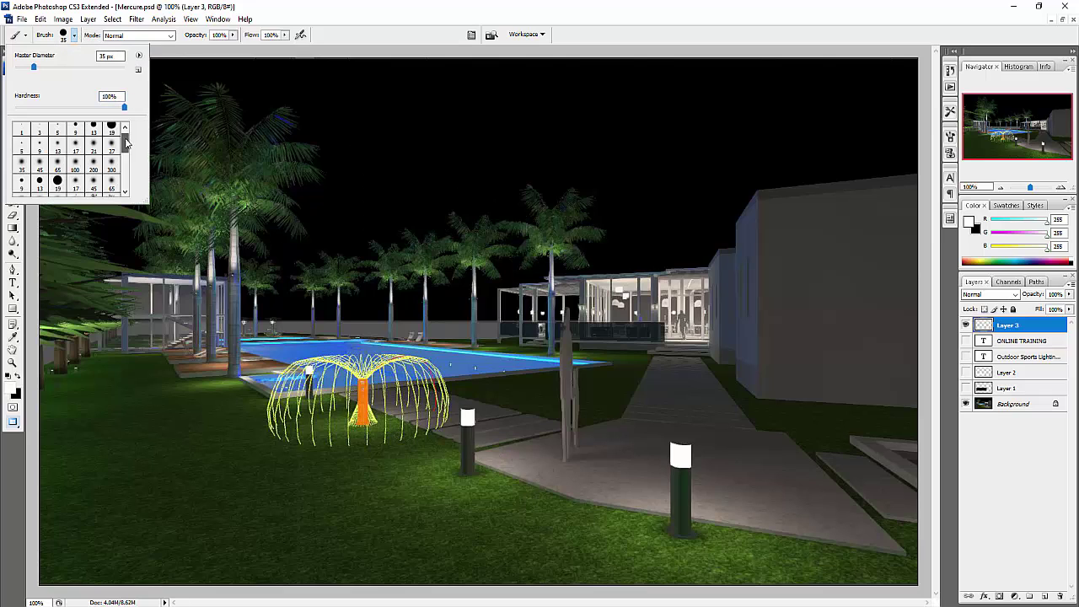
left_click_drag(125, 143, 129, 184)
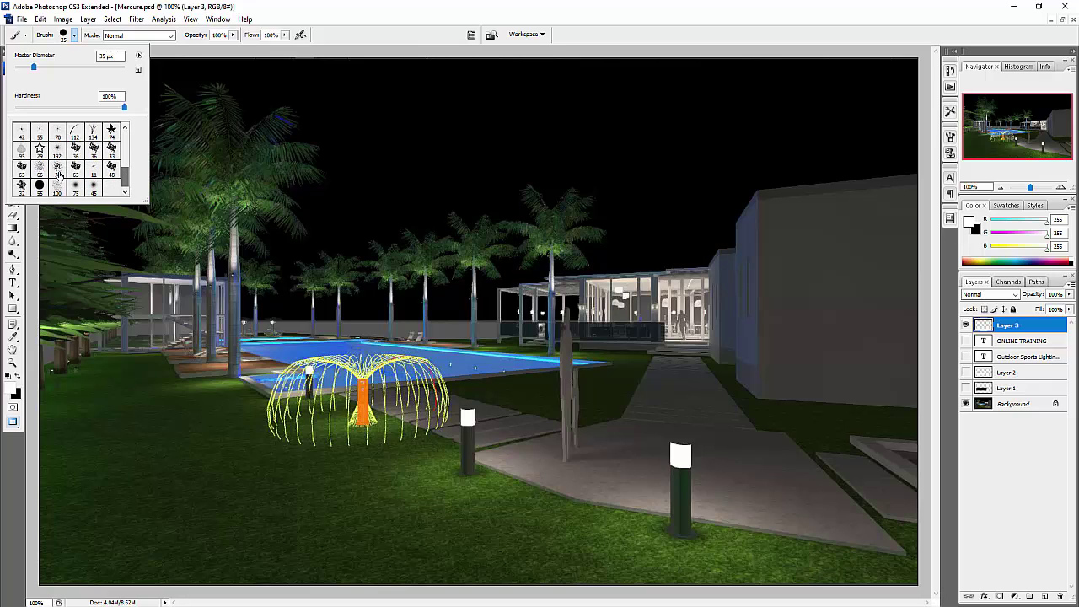
scroll(135, 147, "up", 6)
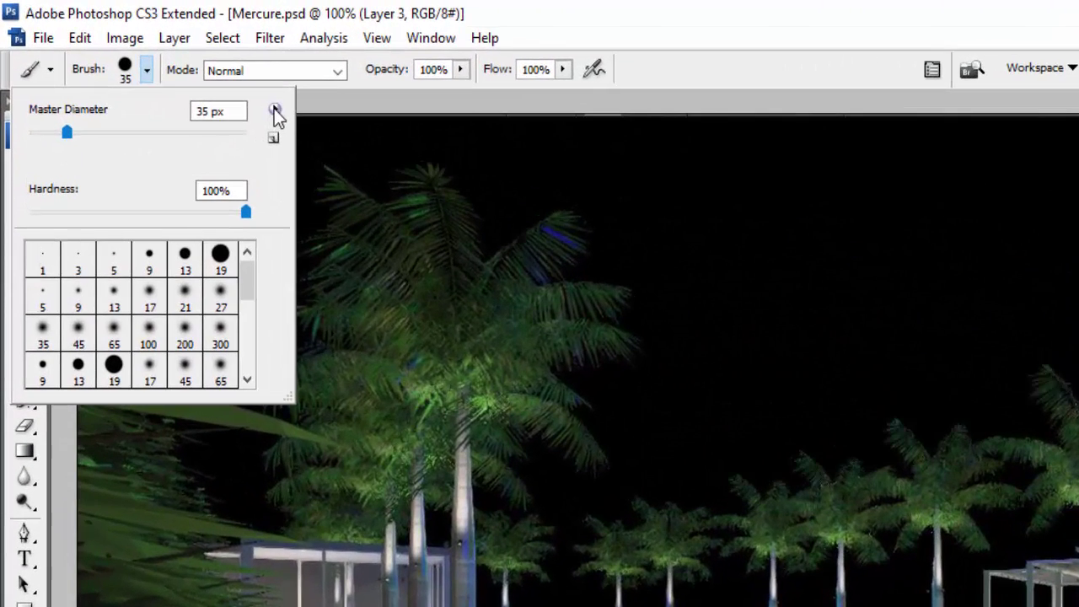
left_click(274, 111)
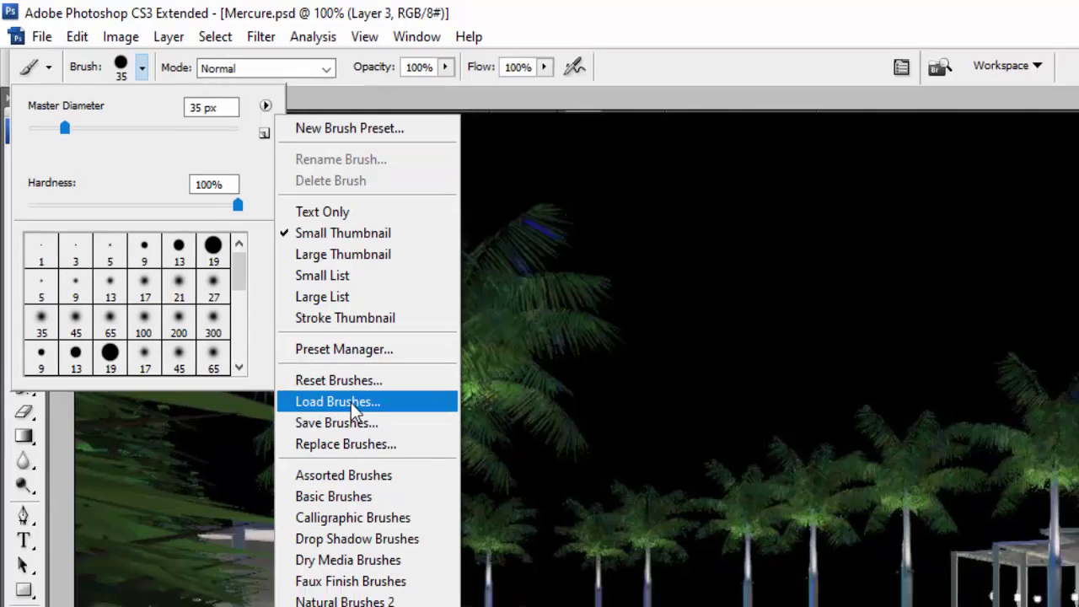
Load CB-High-Resolution-Flares.abr from the Desktop's Photoshop Lens Flare Brushes folder
left_click(361, 416)
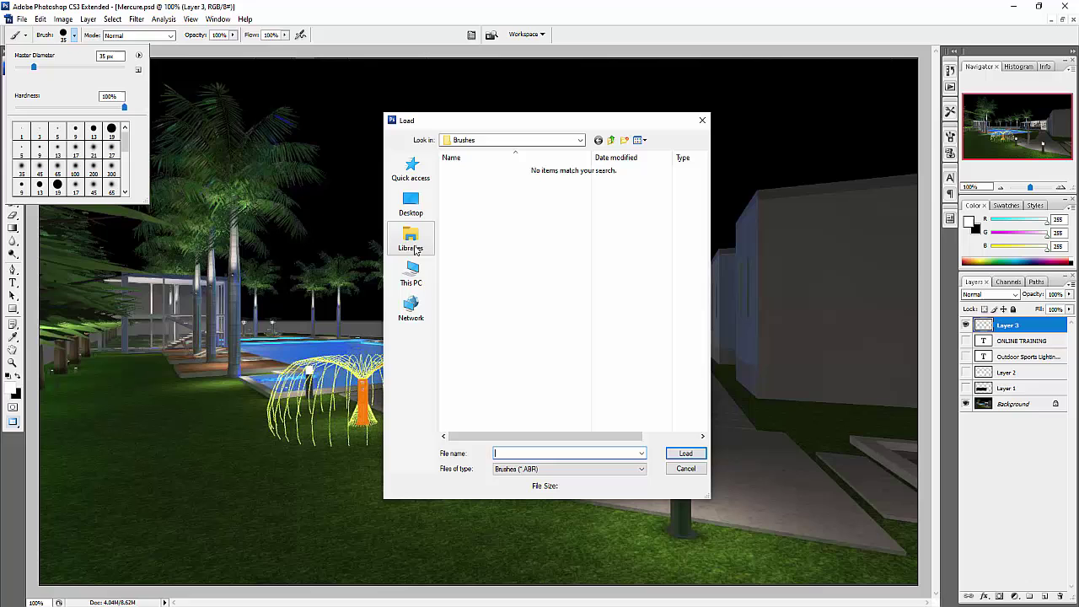
left_click(411, 204)
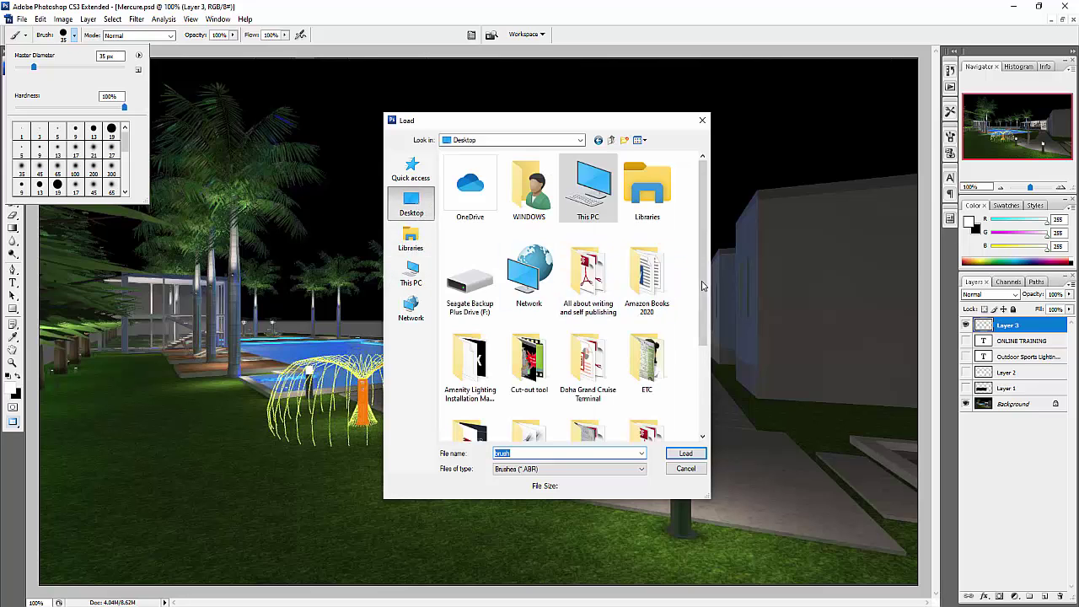
left_click_drag(706, 271, 700, 366)
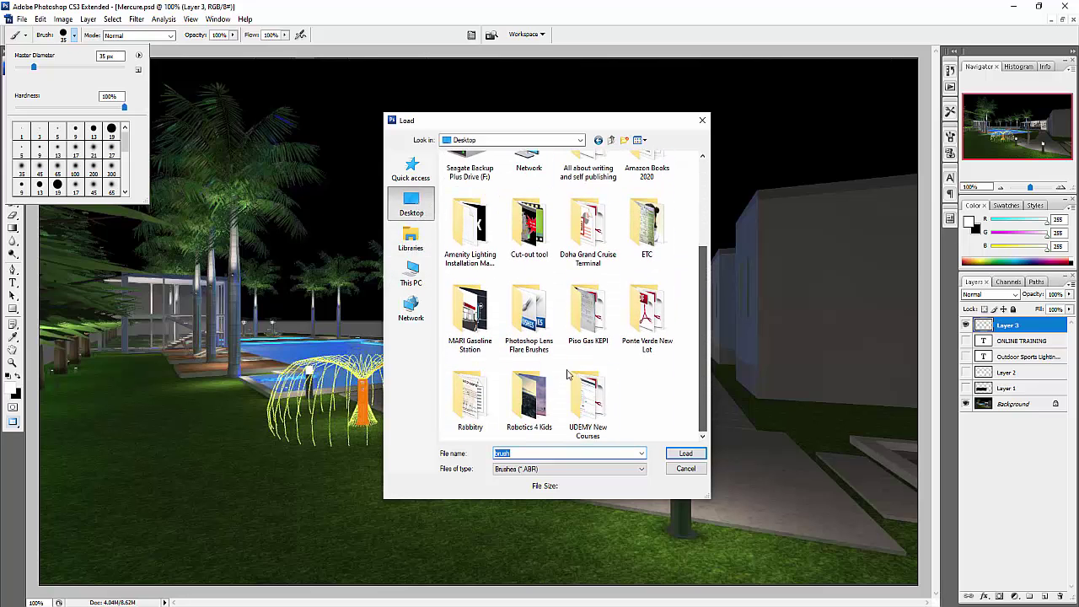
double_click(536, 319)
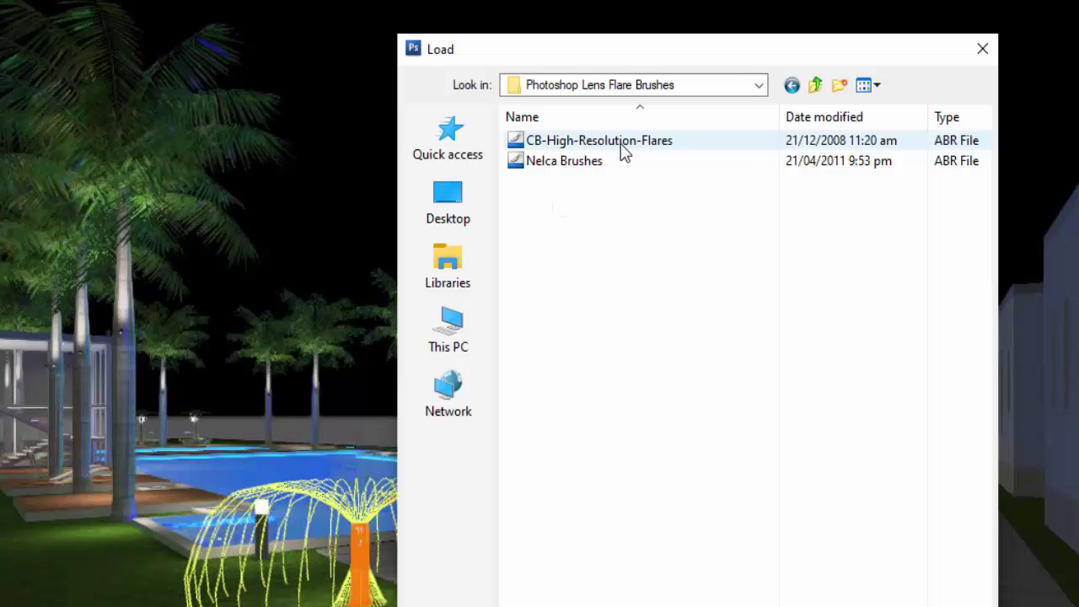
left_click(624, 149)
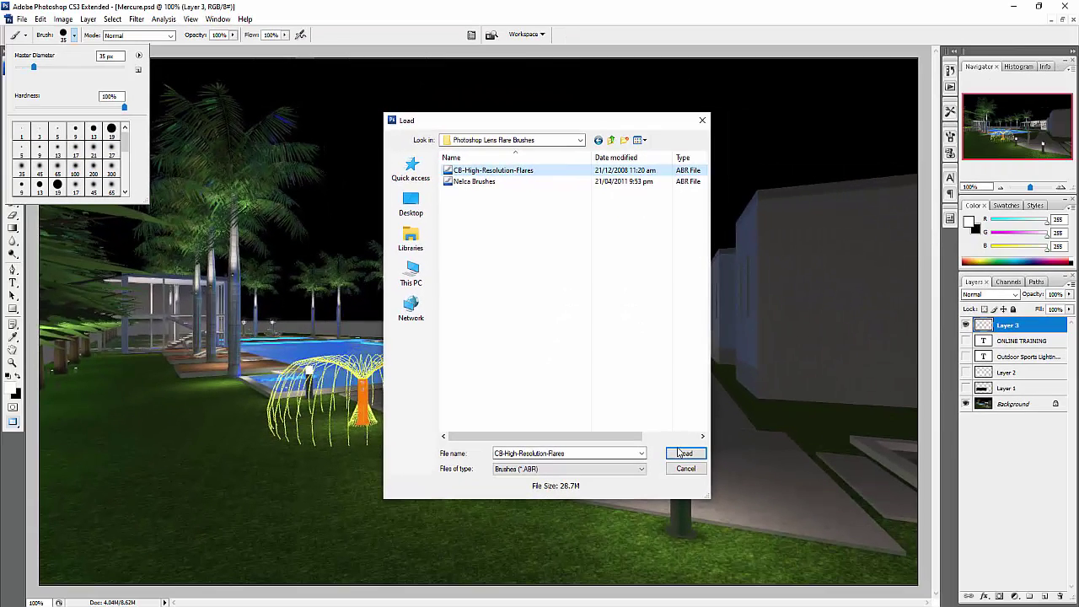
left_click(681, 453)
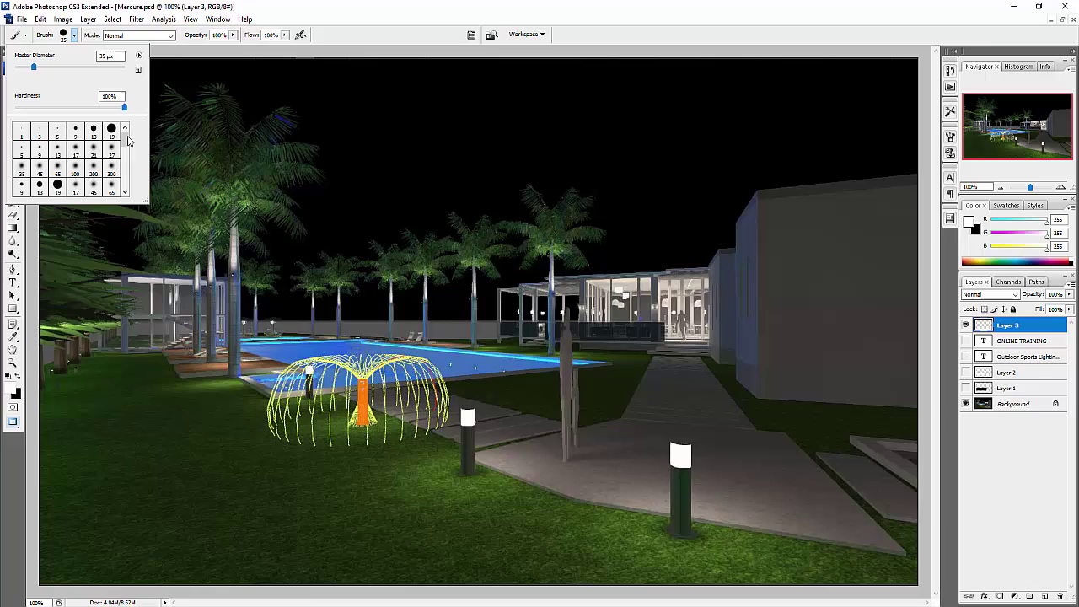
Scroll the brush preset list to check the new flare brushes, then close it
left_click_drag(128, 140, 126, 187)
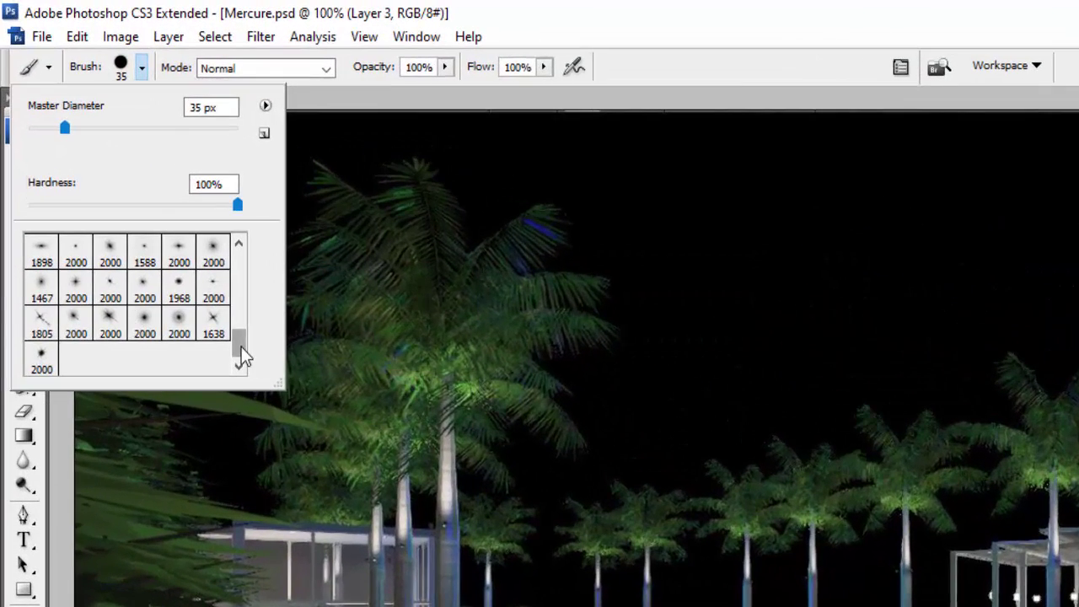
left_click_drag(184, 264, 186, 226)
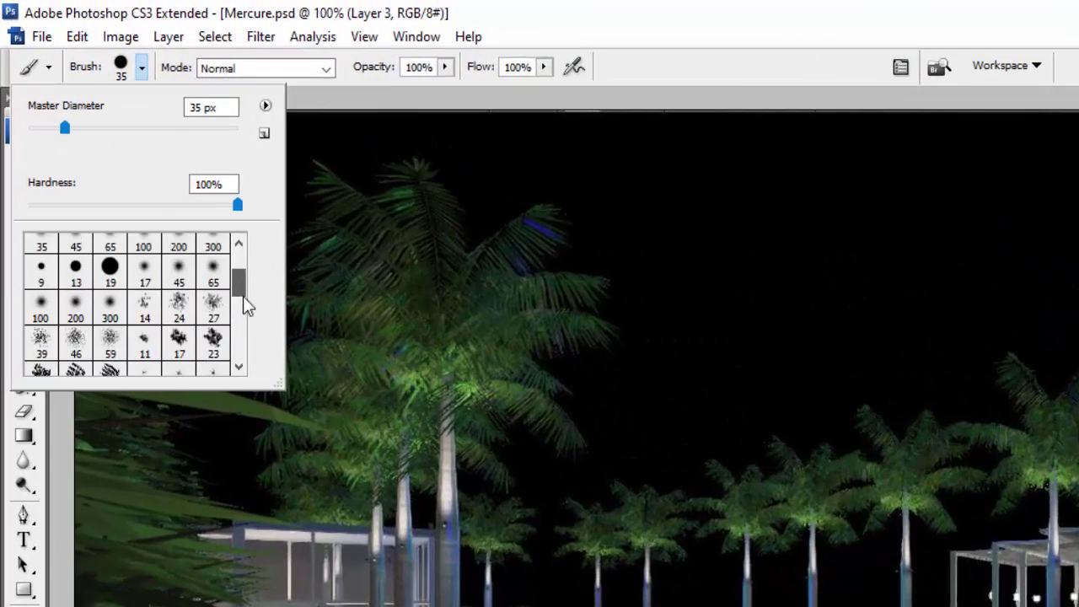
mouse_move(244, 296)
left_mouse_down()
mouse_move(244, 358)
mouse_move(241, 339)
left_mouse_up()
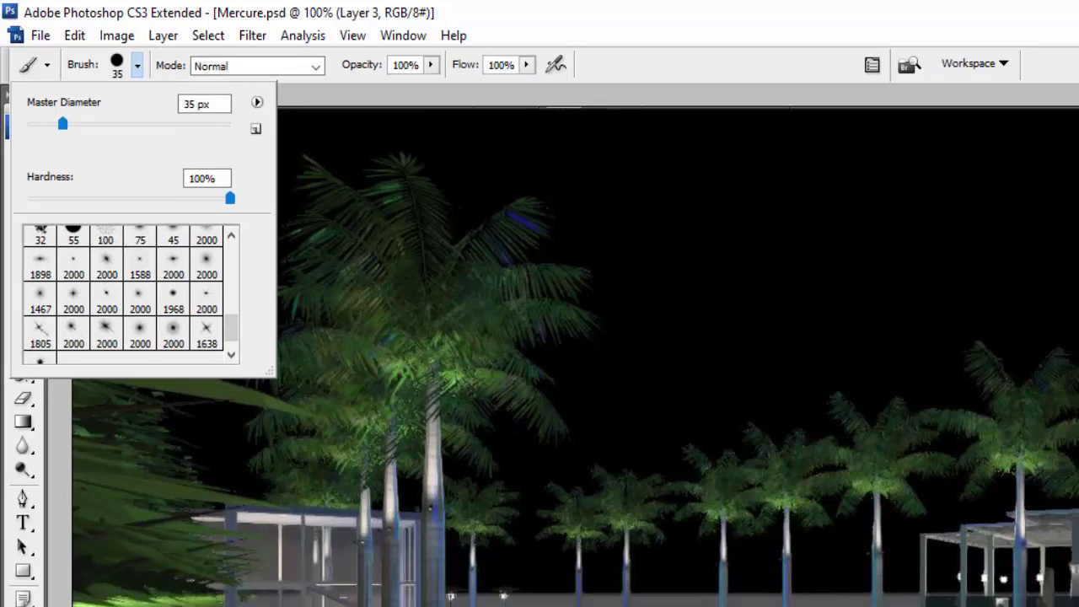
key("Return")
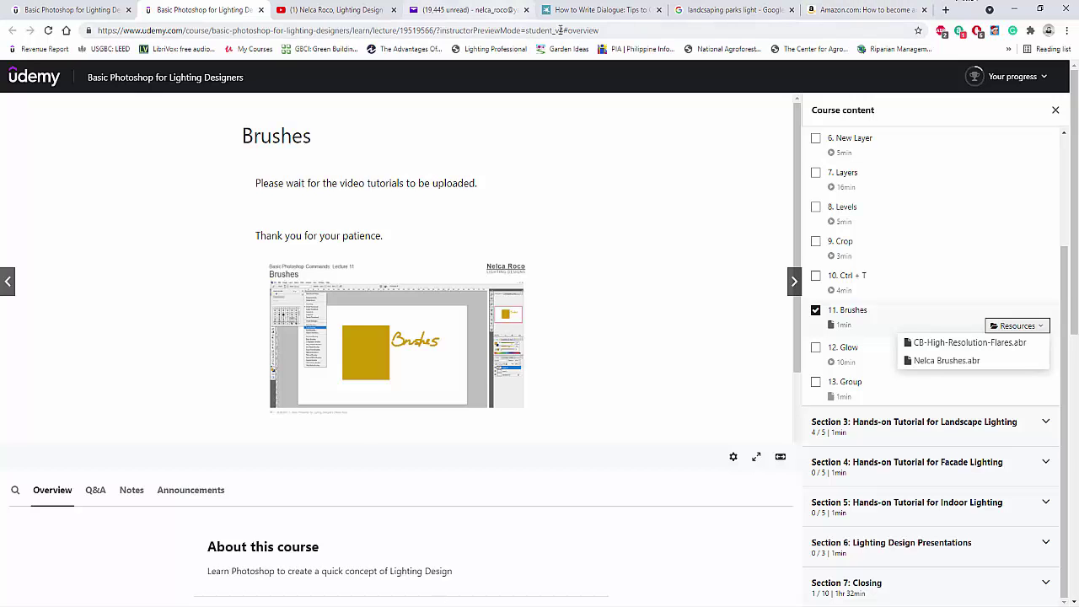
Preview the Park Night HD and Planty Park Night Krakow reference photos in Google Images
left_click(730, 9)
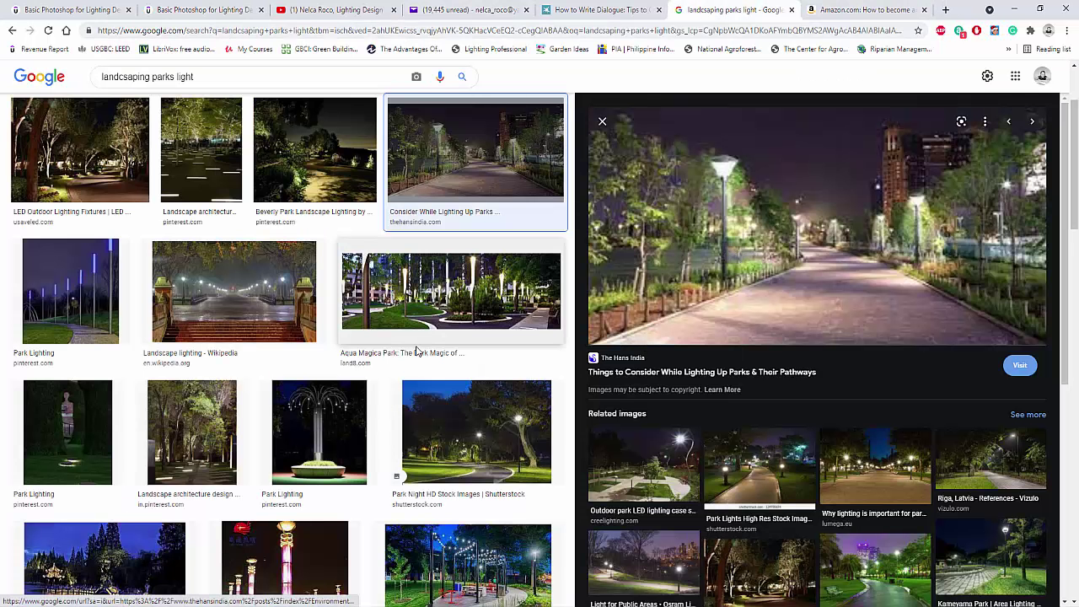
left_click(486, 455)
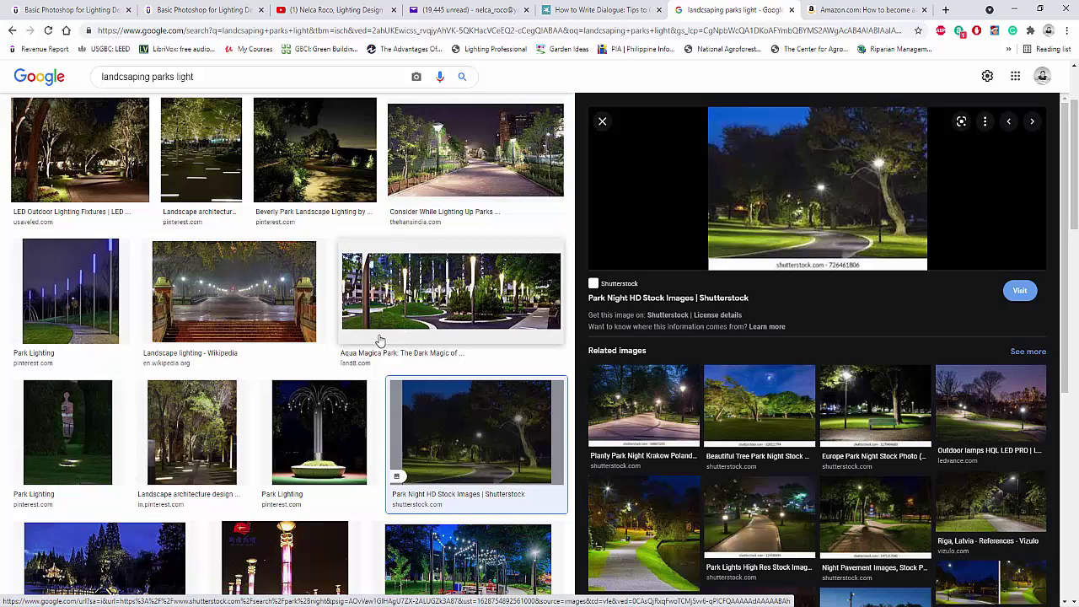
left_click(658, 395)
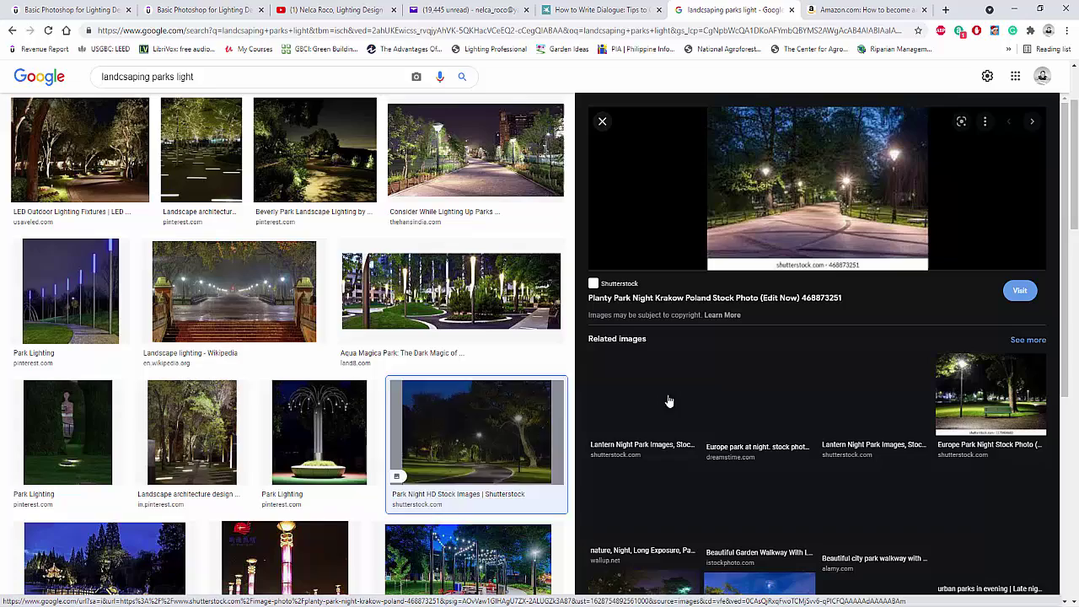
scroll(385, 404, "down", 4)
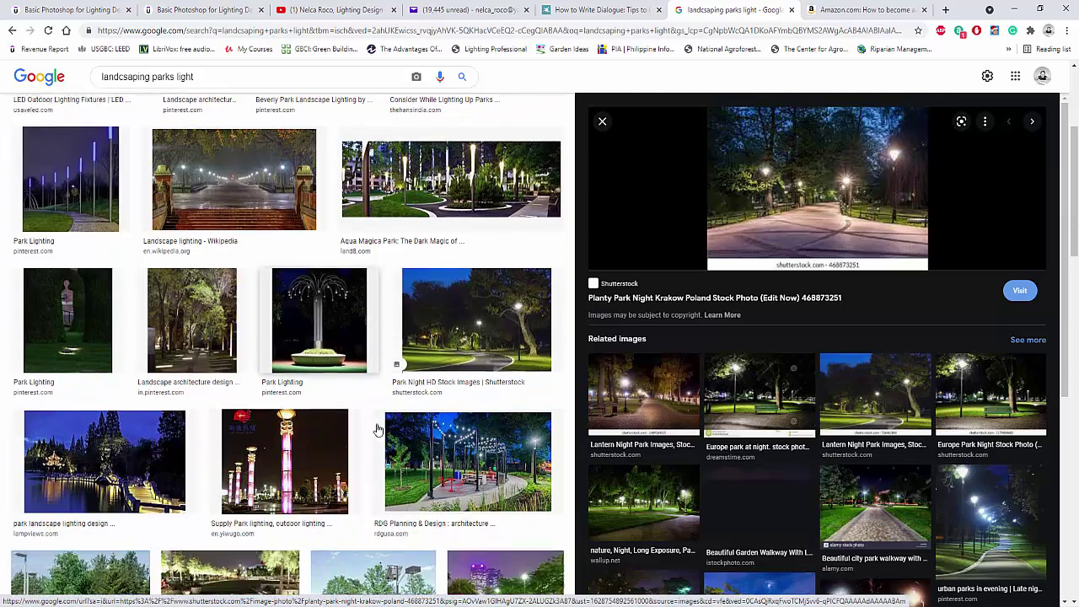
scroll(507, 469, "up", 5)
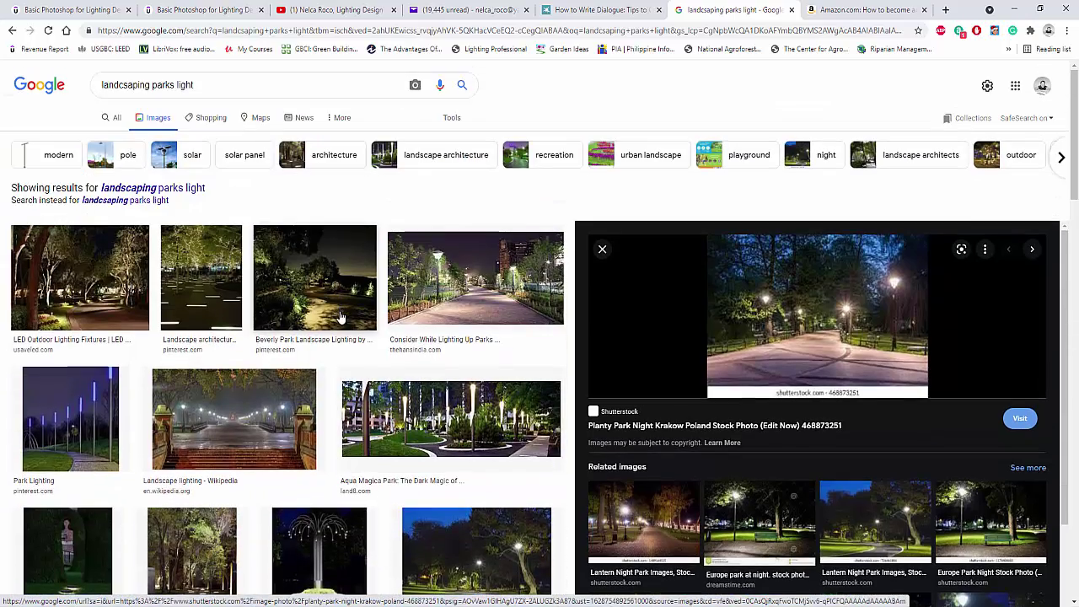
scroll(390, 367, "down", 6)
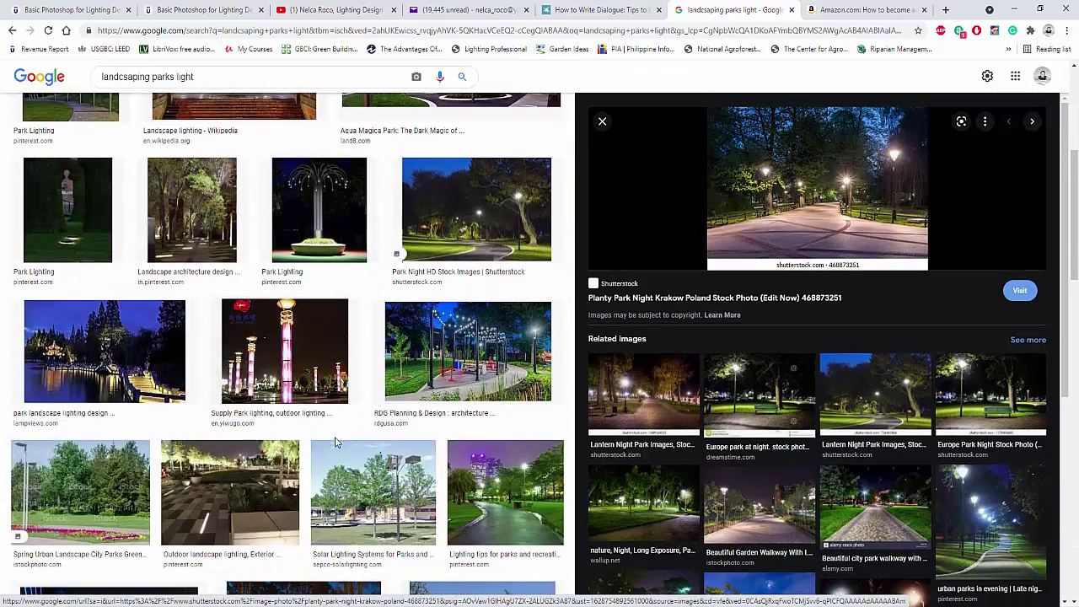
scroll(799, 430, "down", 2)
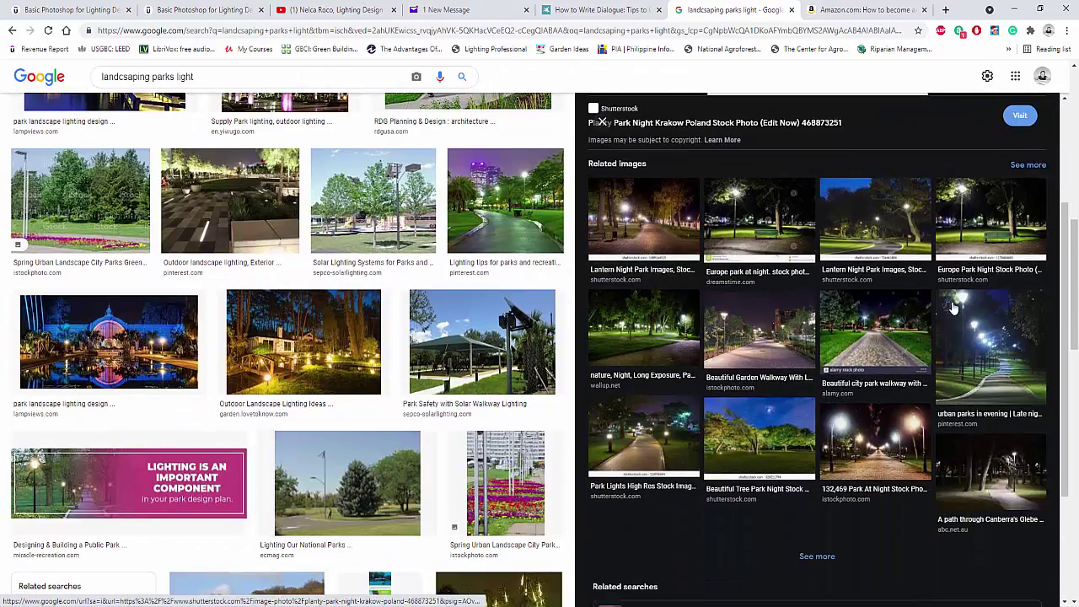
Preview the urban parks in evening image, then return to Mercure.psd in Photoshop
left_click(990, 333)
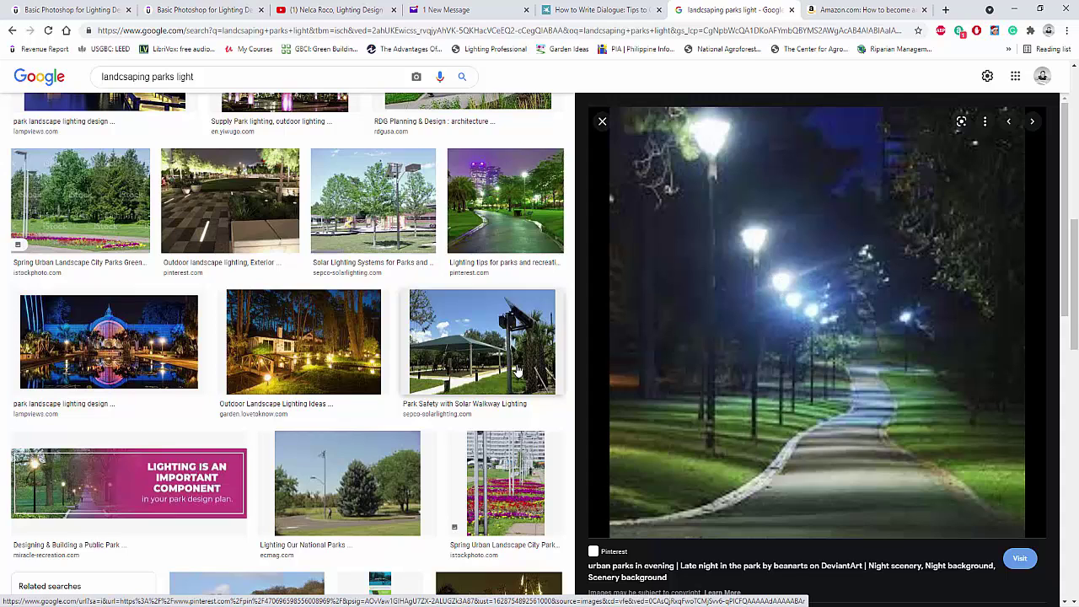
scroll(338, 430, "down", 3)
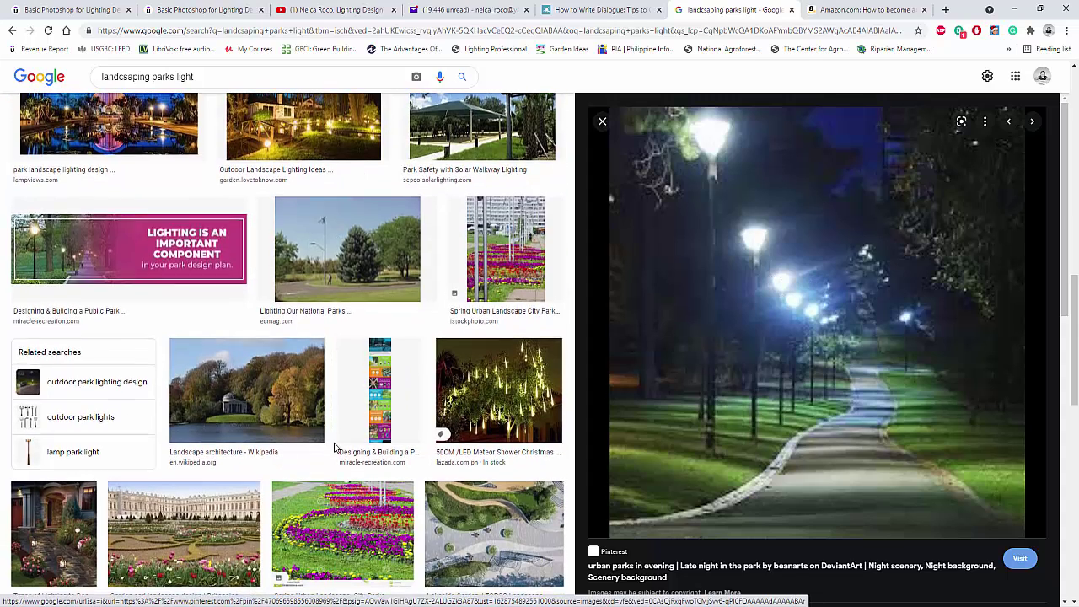
scroll(338, 436, "down", 3)
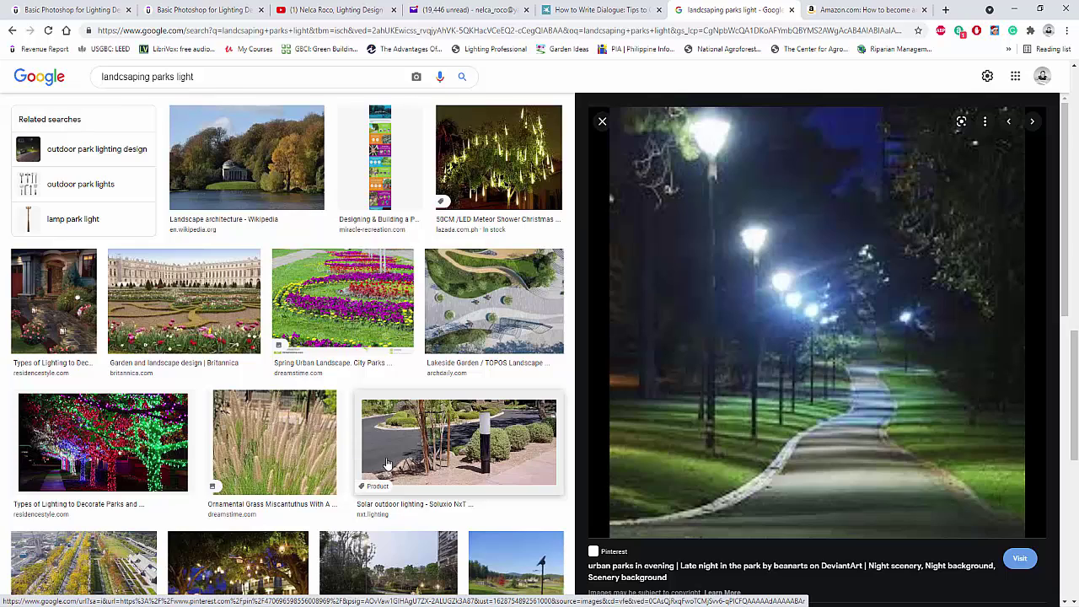
scroll(387, 462, "down", 5)
mouse_move(623, 603)
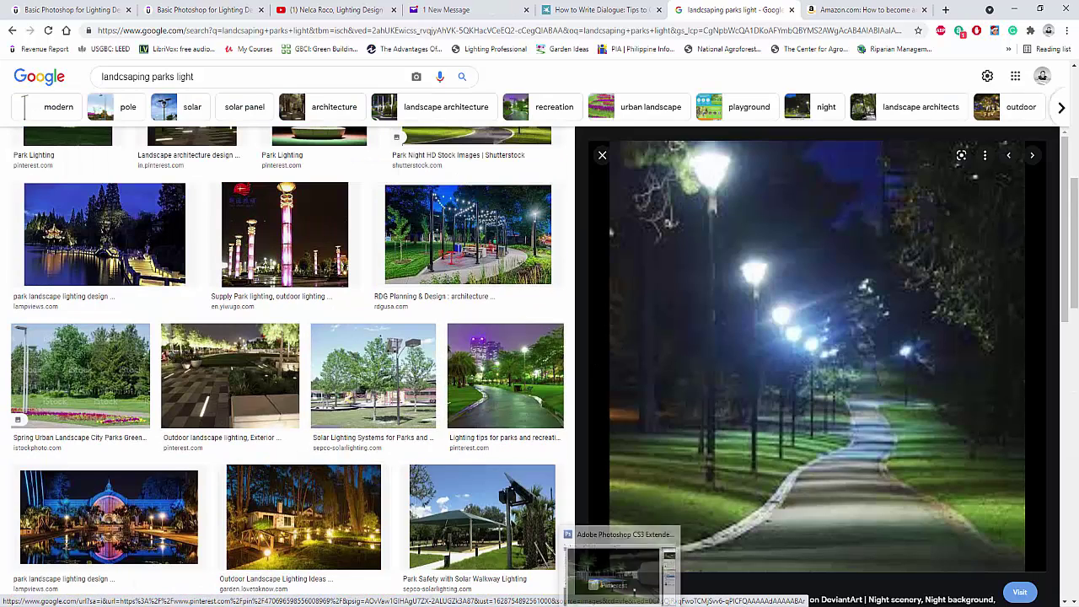
left_click(619, 573)
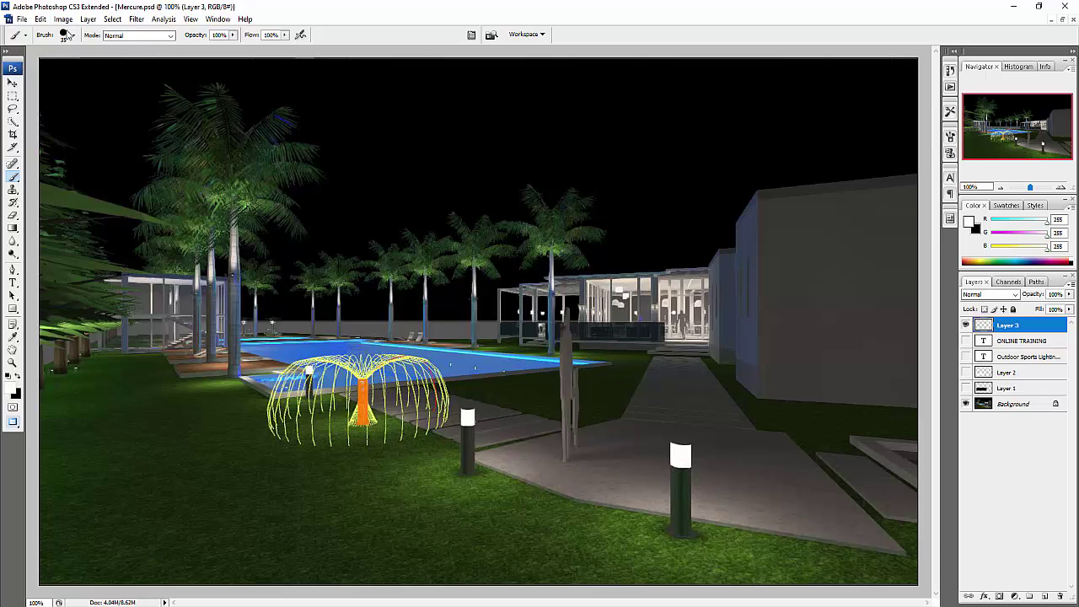
Pick a 2000 px flare brush, size it to 166 px, and stamp a glow on the right bollard lamp
left_click(73, 36)
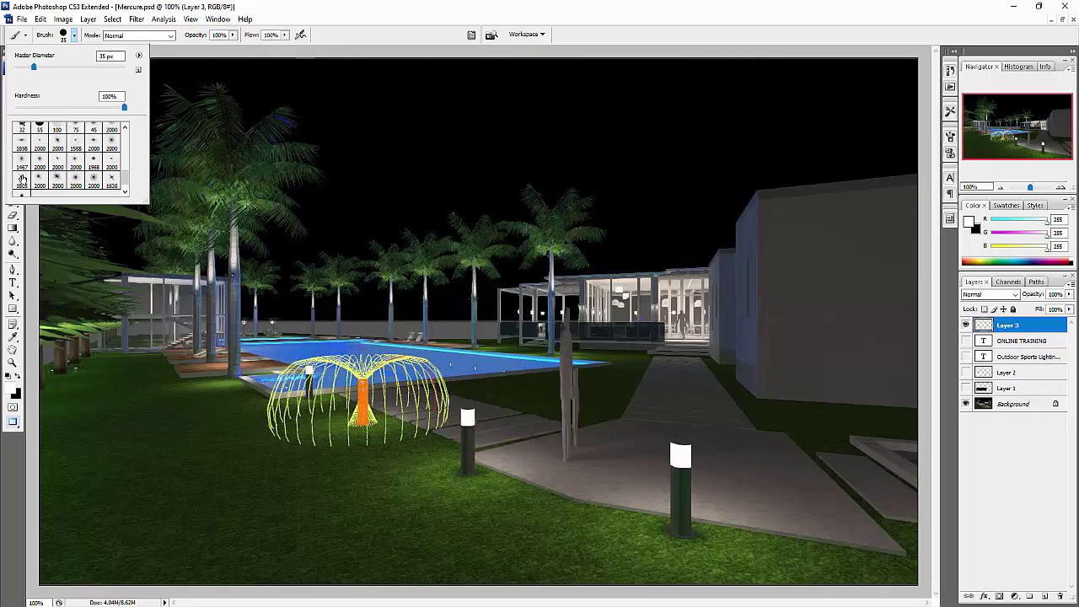
left_click(57, 143)
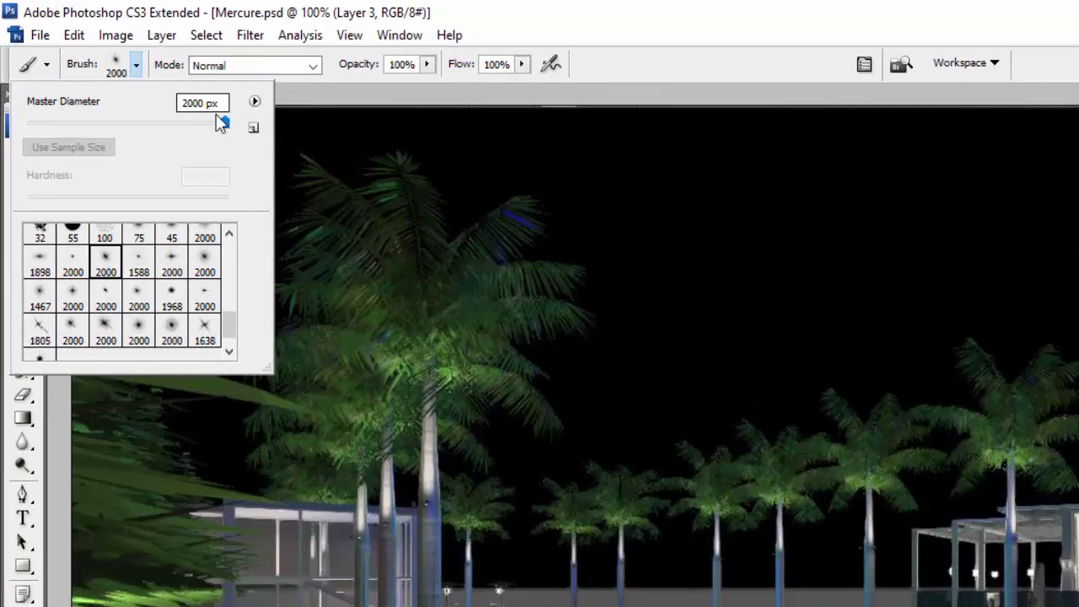
left_click_drag(224, 131, 85, 137)
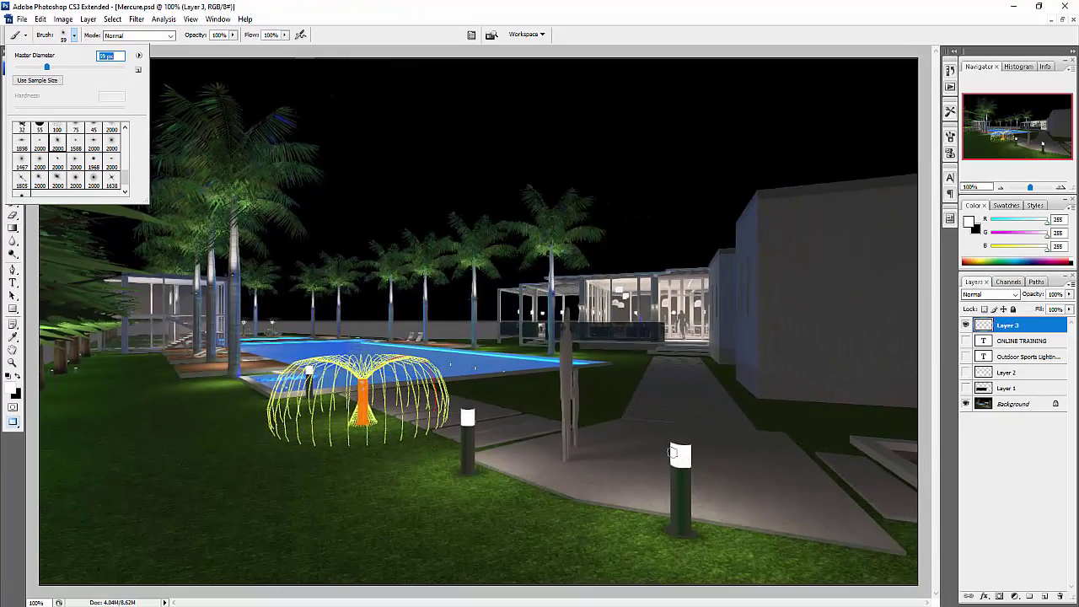
key("Return")
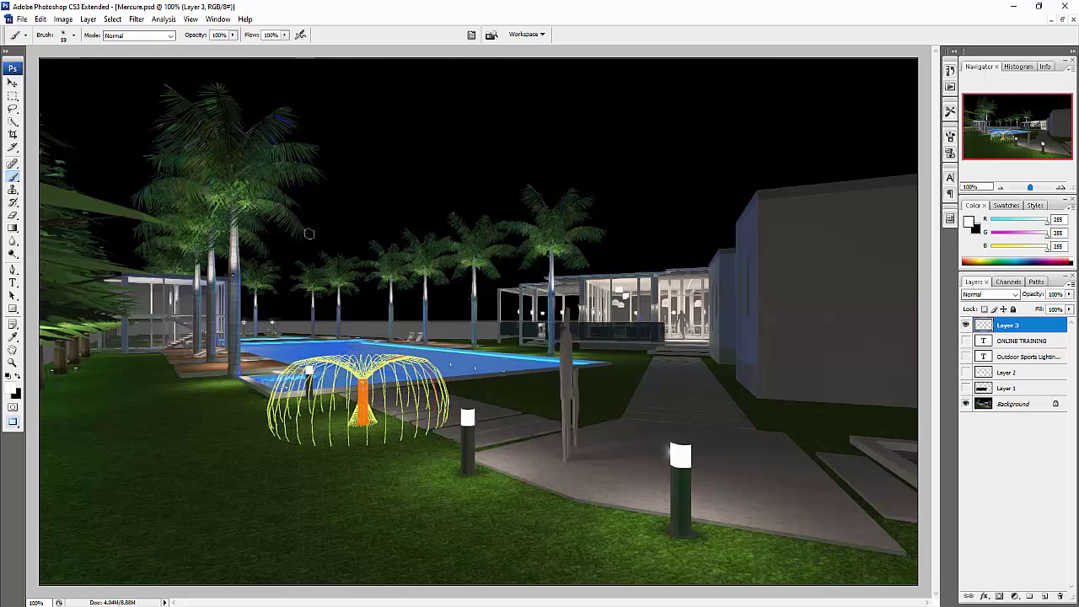
left_click(71, 37)
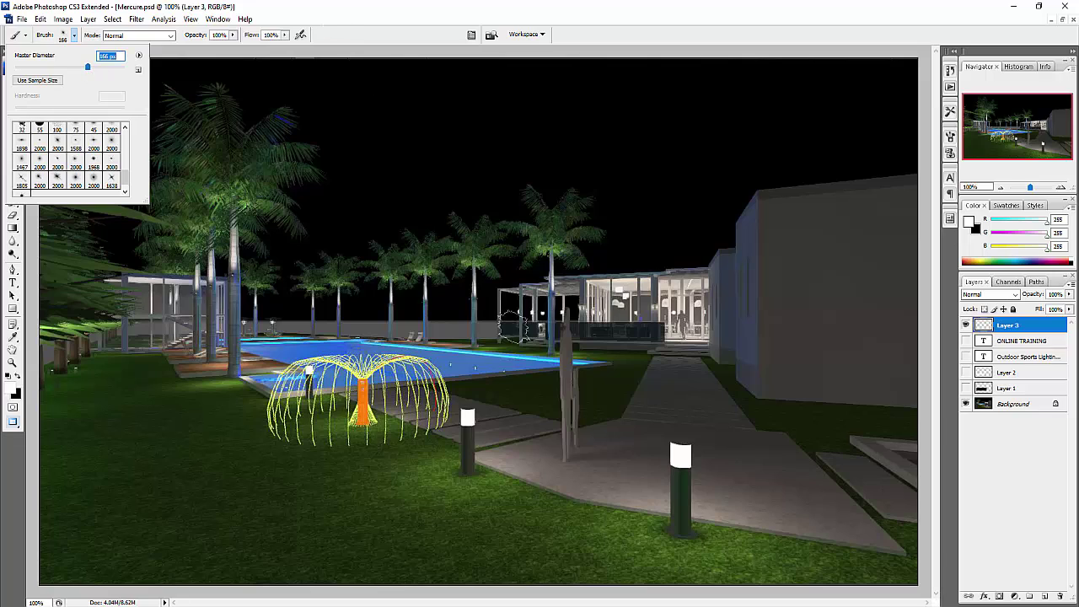
key("Return")
left_click(670, 448)
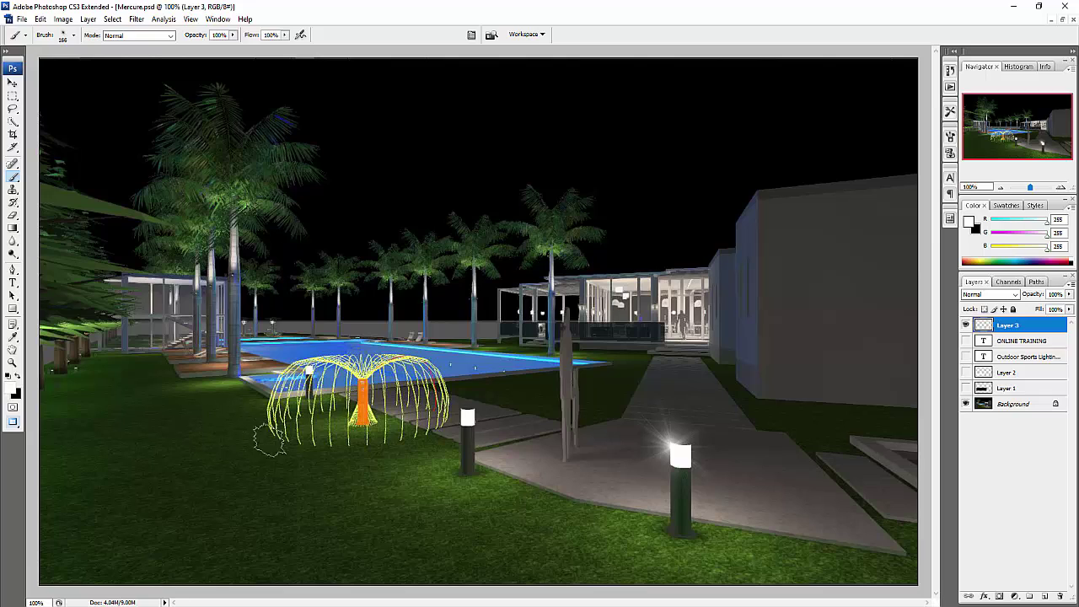
Choose the 2000 px glare brush, shrink it, and stamp a glare on the left bollard
left_click(74, 36)
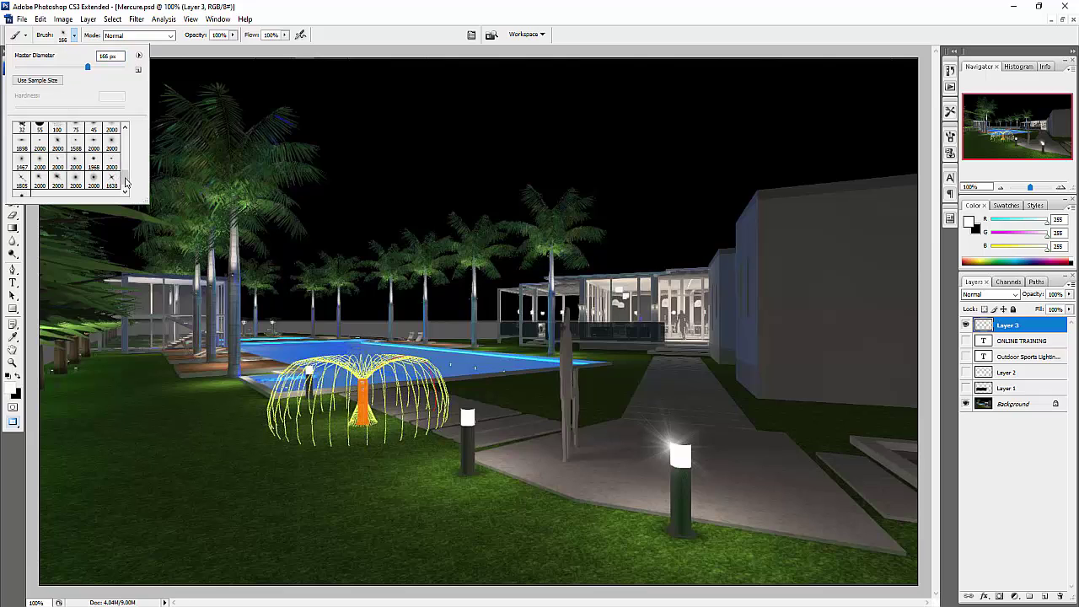
left_click_drag(125, 181, 125, 179)
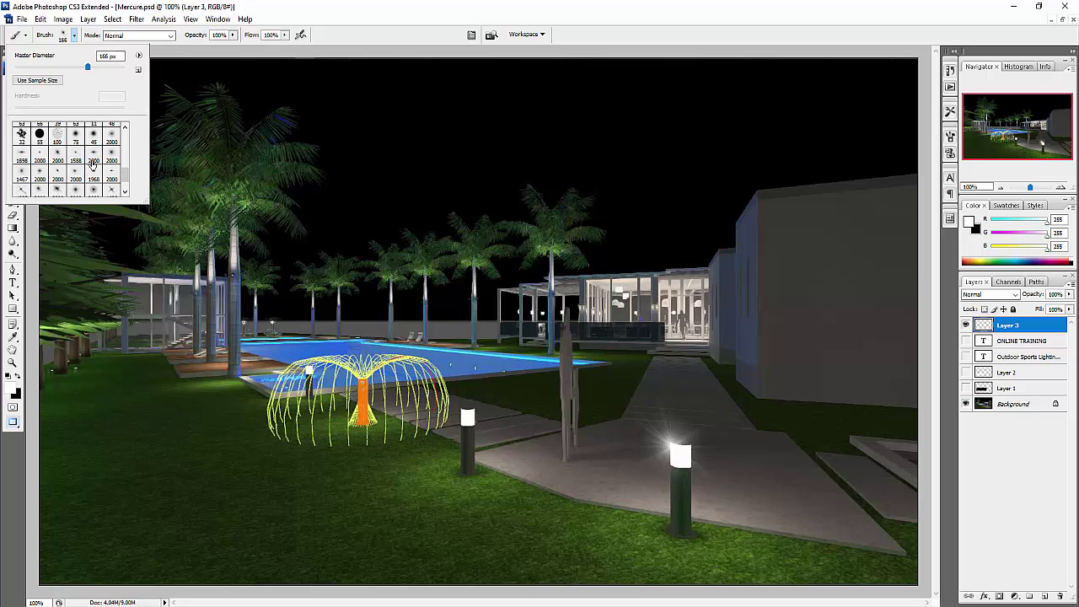
left_click(92, 161)
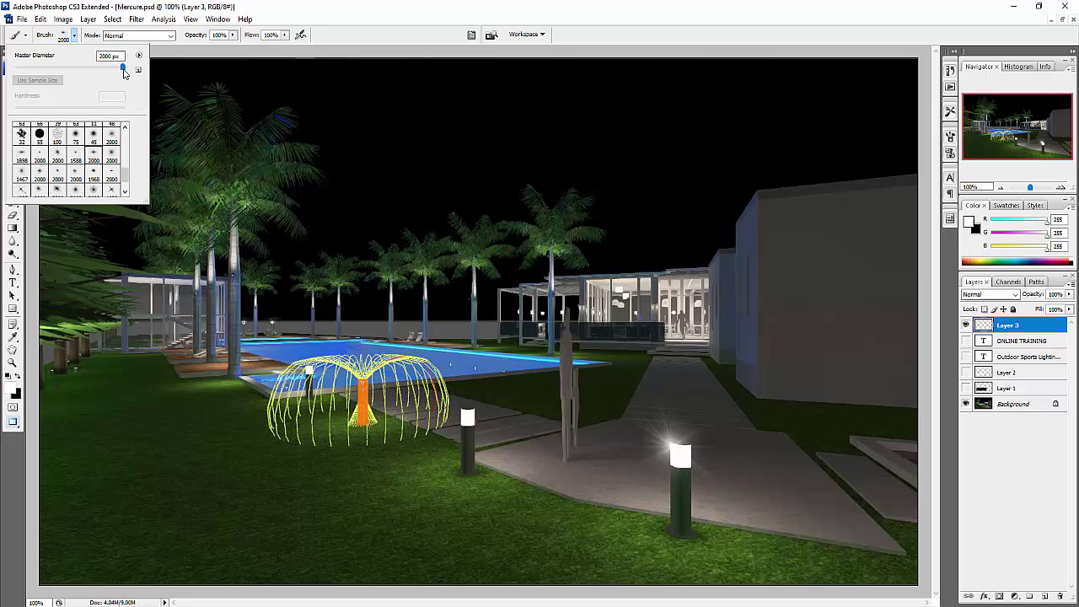
left_click_drag(123, 69, 90, 75)
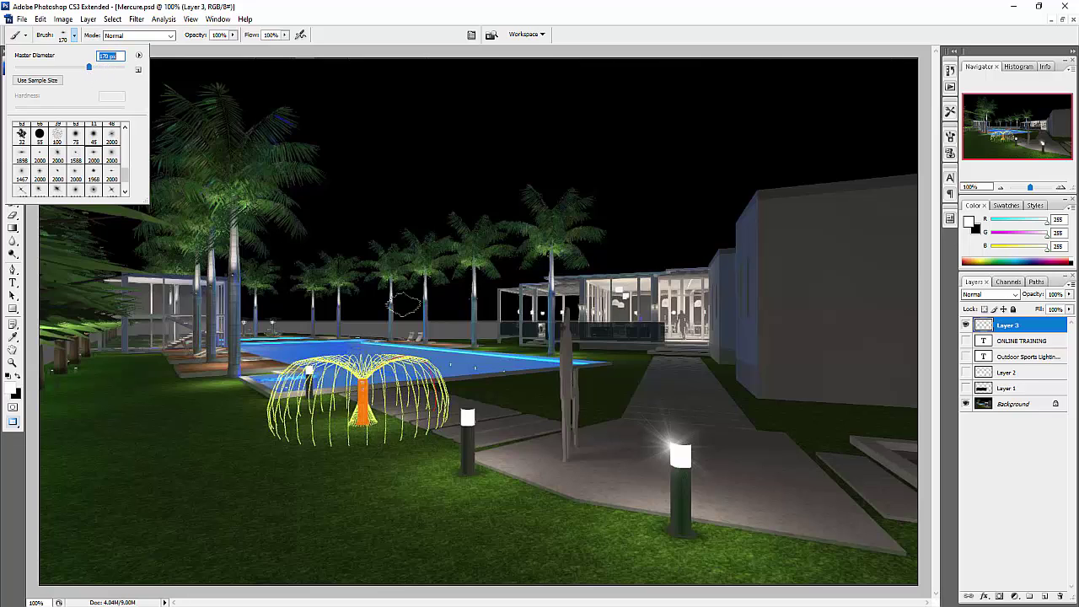
left_click(468, 413)
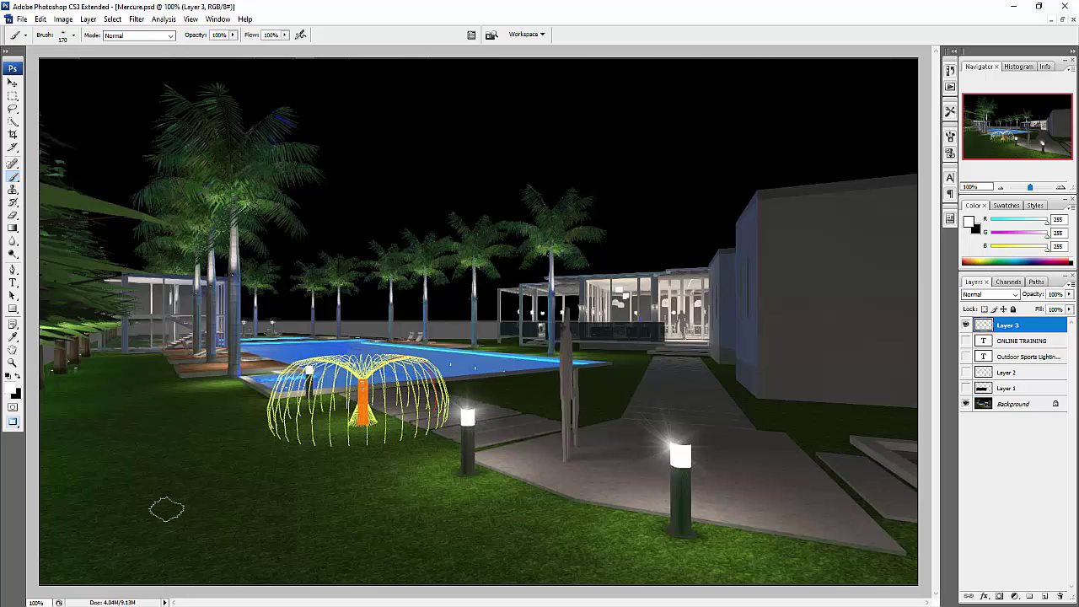
left_click(75, 35)
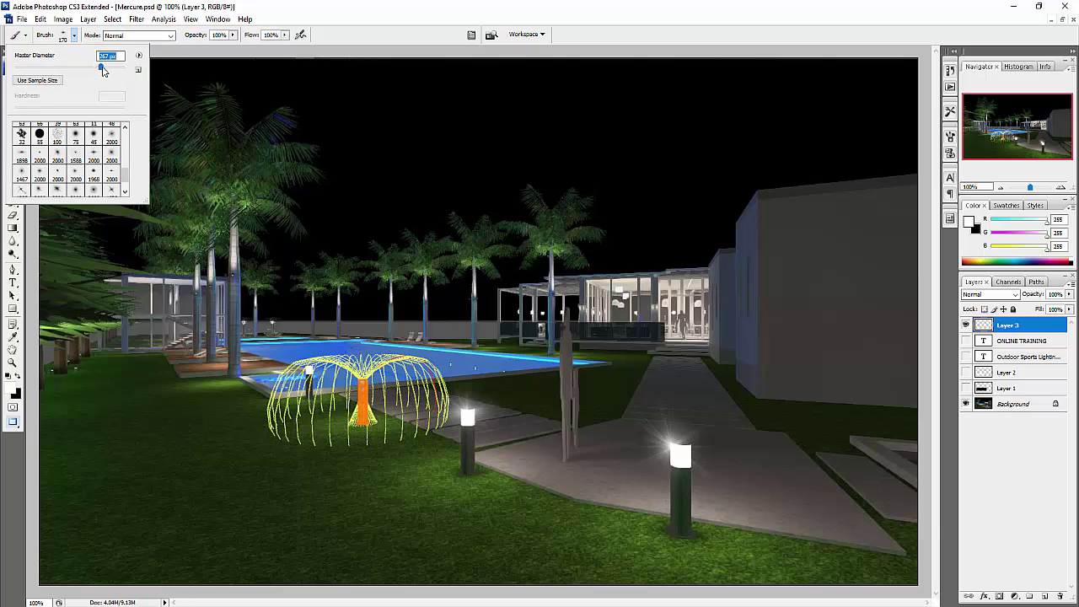
left_click(491, 413)
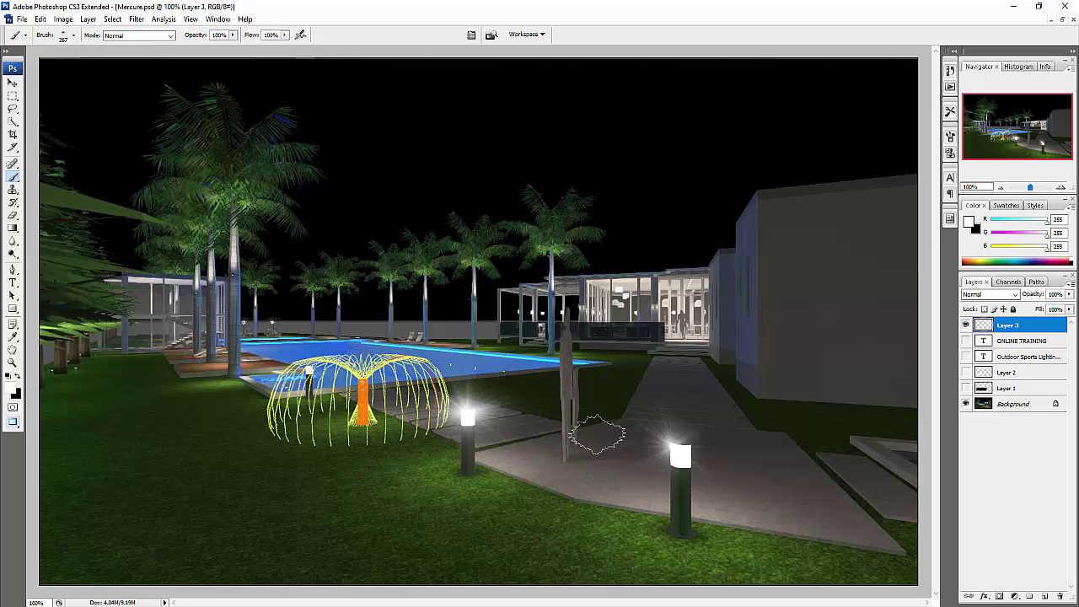
Test a reduced star-flare brush on the building corner, then undo it
left_click(74, 36)
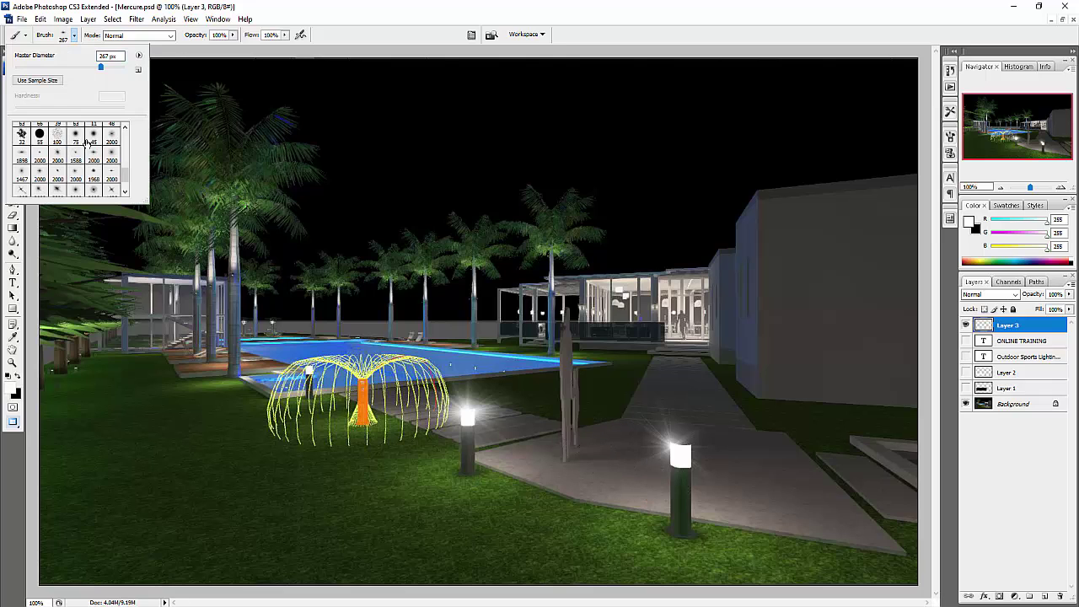
left_click(114, 192)
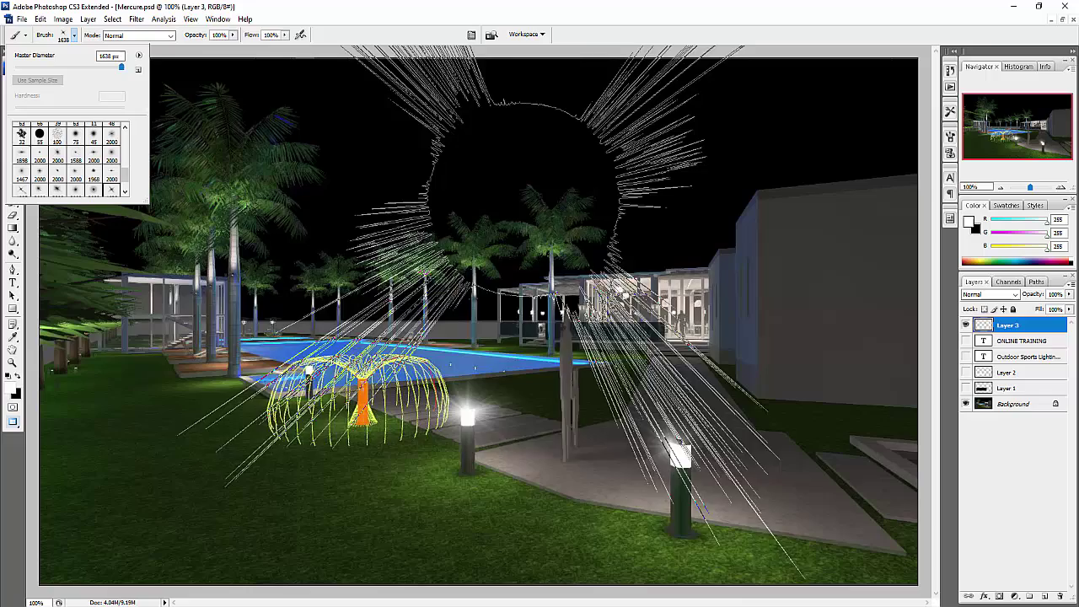
left_click_drag(123, 67, 99, 69)
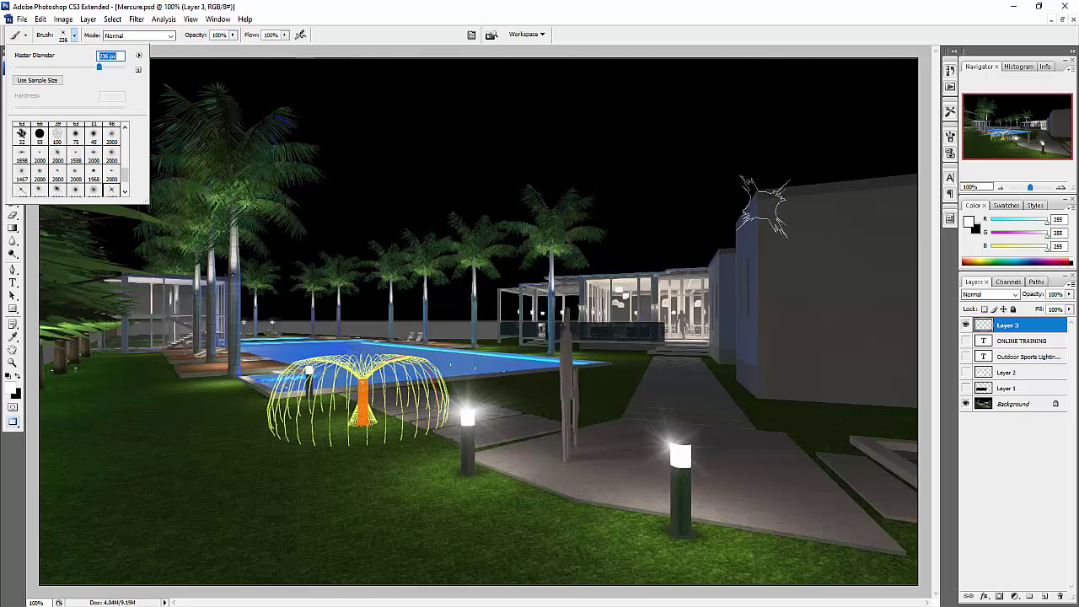
left_click(763, 200)
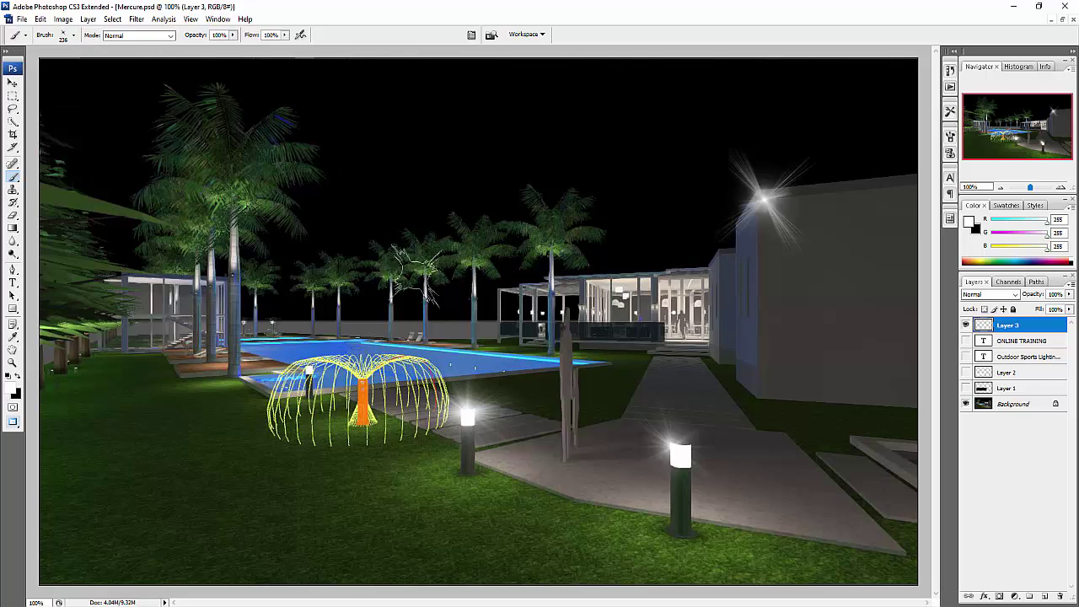
key("ctrl+z")
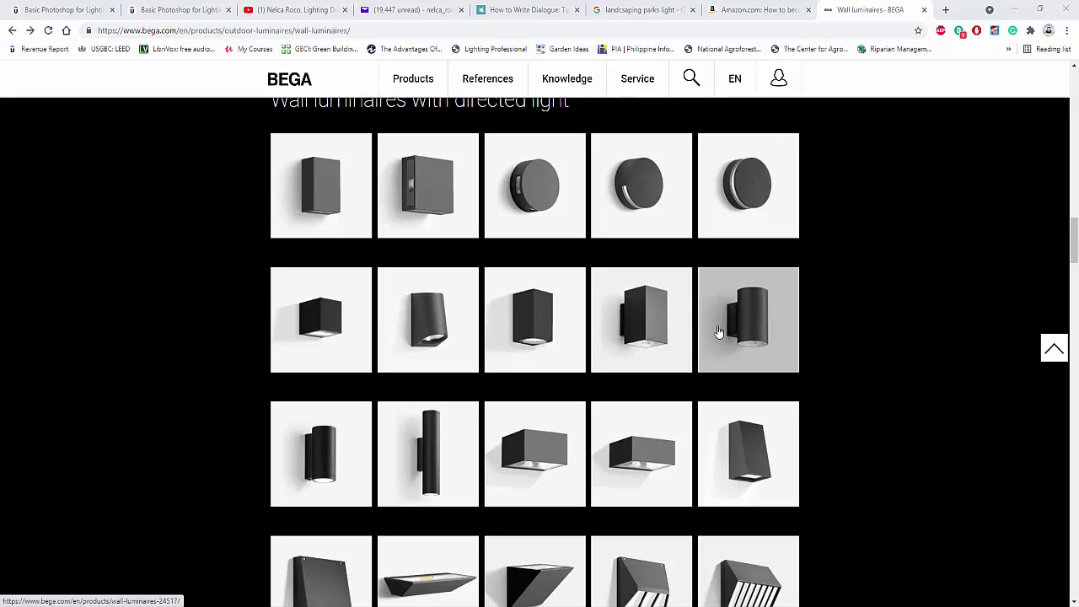
View the round accent wall luminaire, then open the cylindrical up/down luminaire's spec tables
scroll(738, 333, "up", 1)
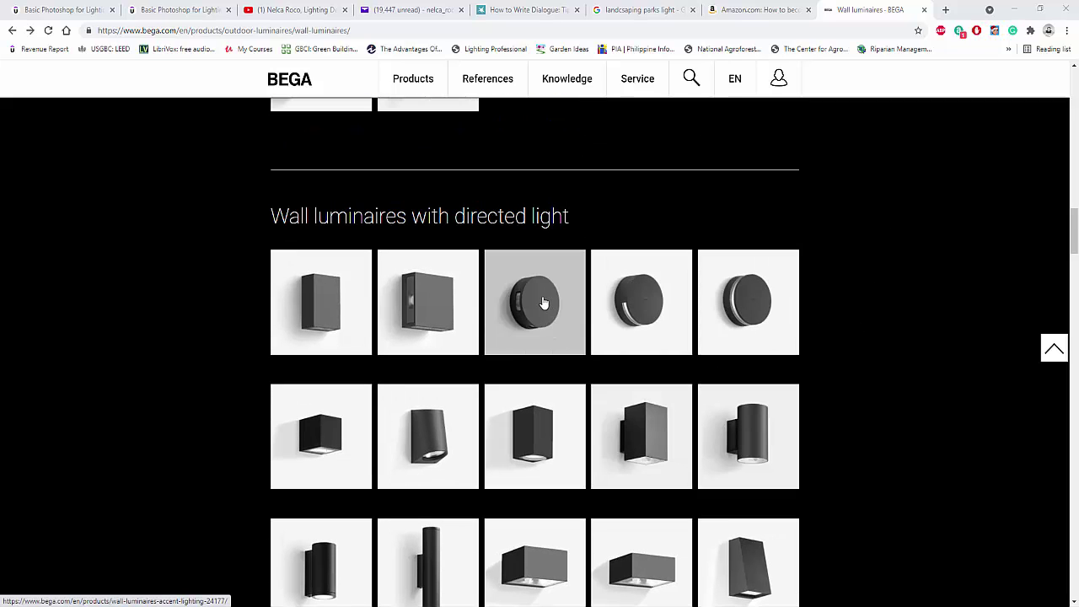
left_click(550, 325)
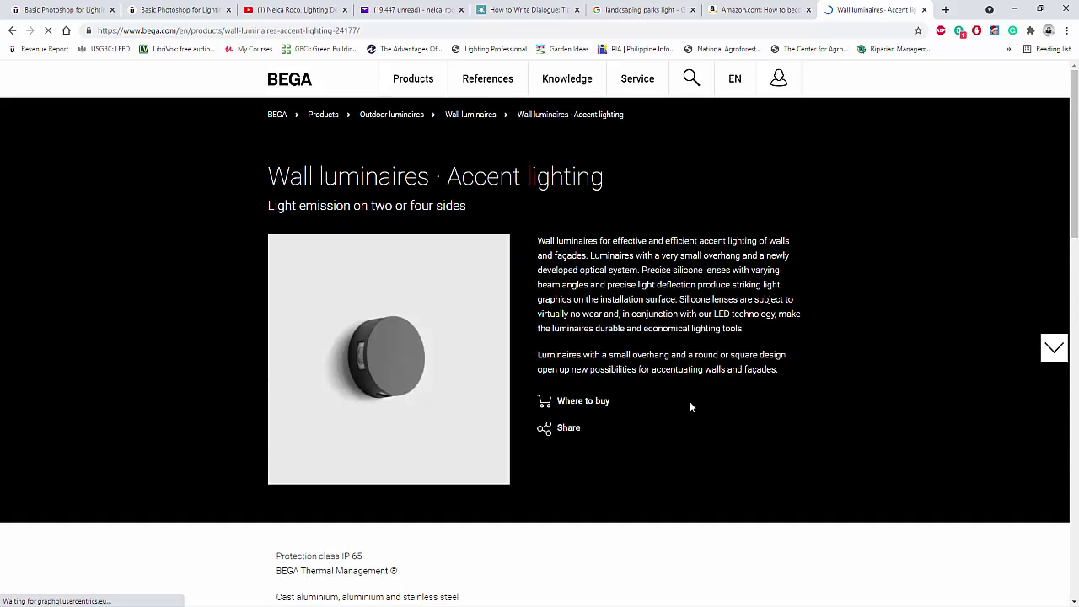
scroll(686, 409, "down", 2)
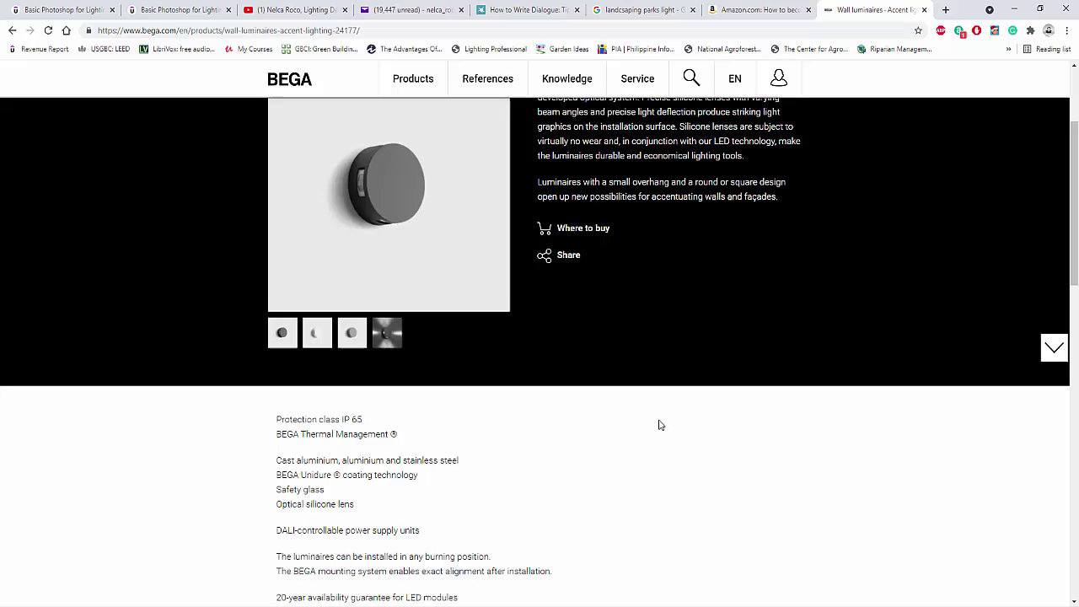
left_click(384, 337)
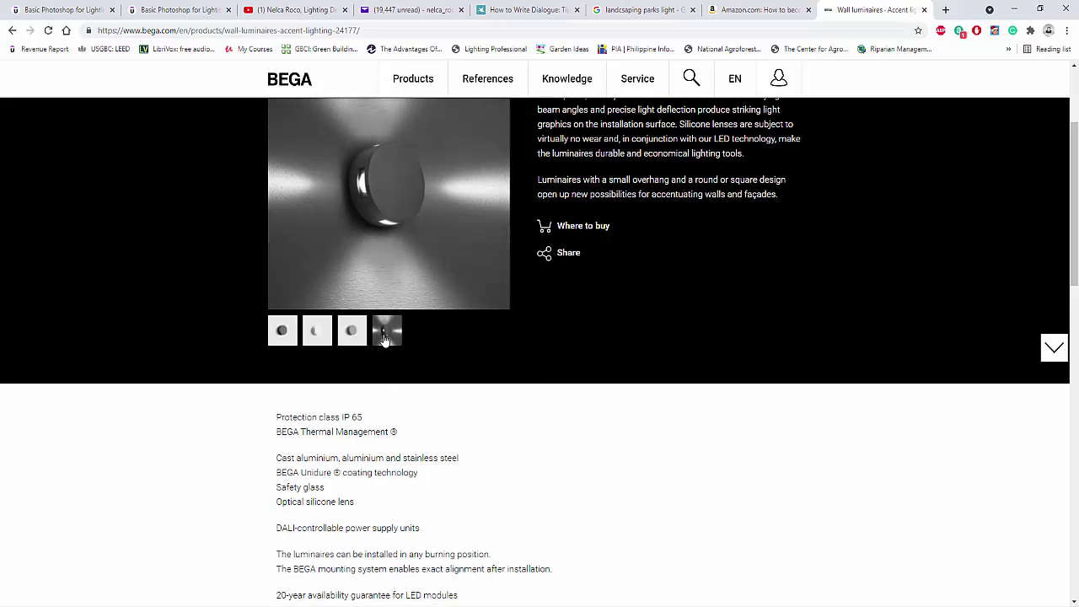
scroll(360, 342, "up", 2)
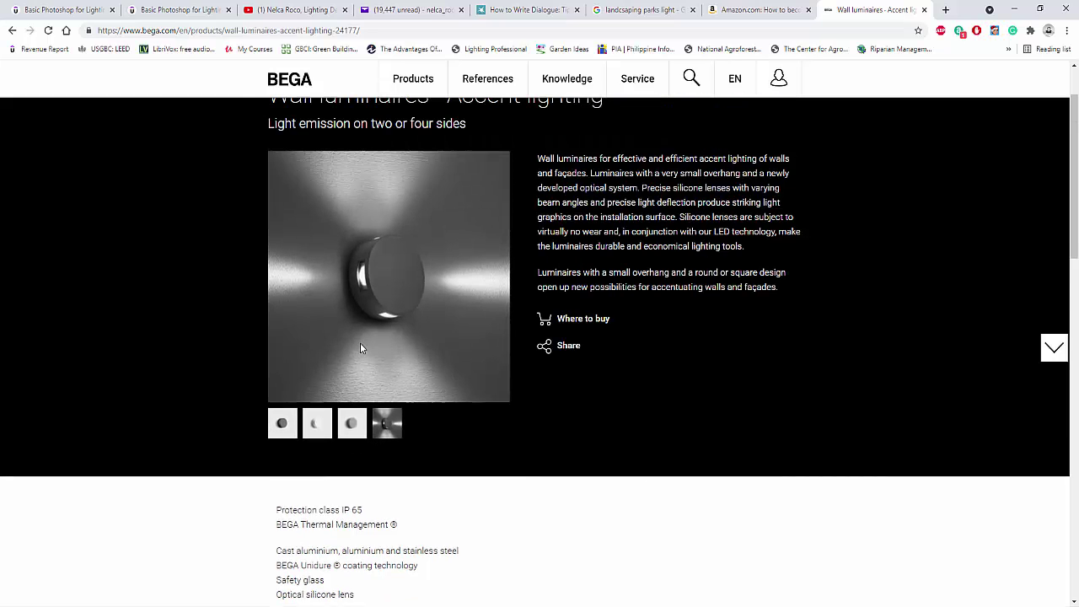
left_click(12, 31)
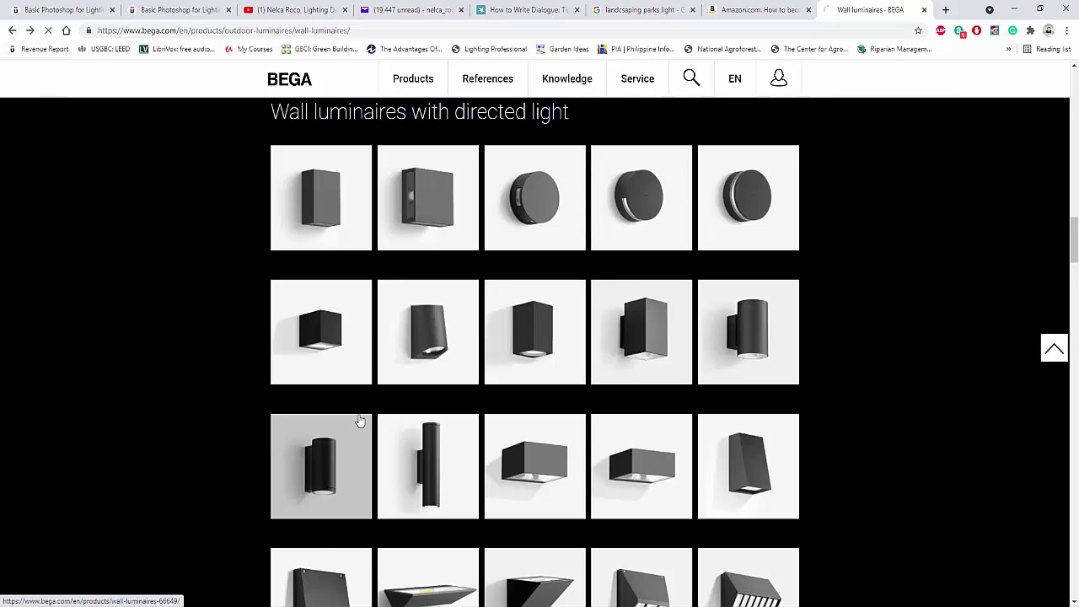
left_click(405, 321)
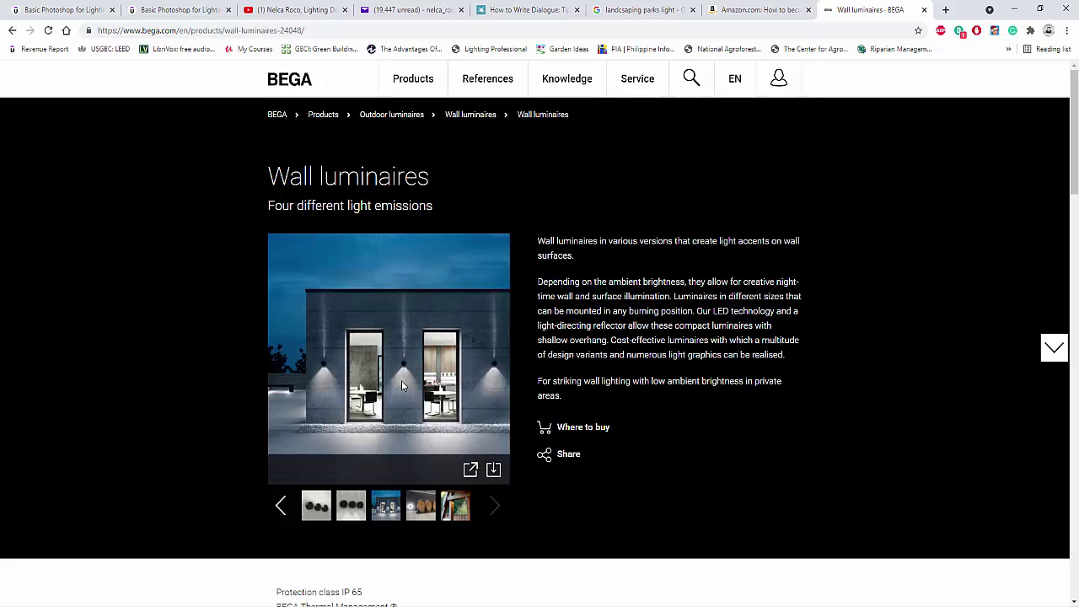
scroll(402, 387, "down", 9)
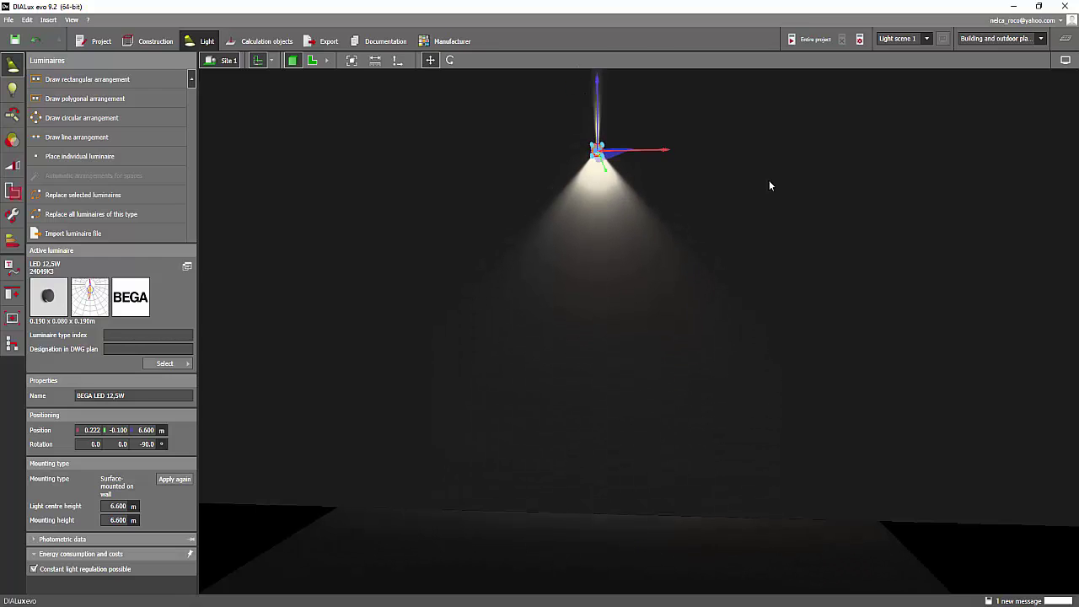
Lower the BEGA LED 12,5W luminaire down the wall to 5.800 m mounting height
left_click_drag(768, 185, 770, 224)
scroll(767, 222, "down", 3)
left_click_drag(739, 315, 731, 367)
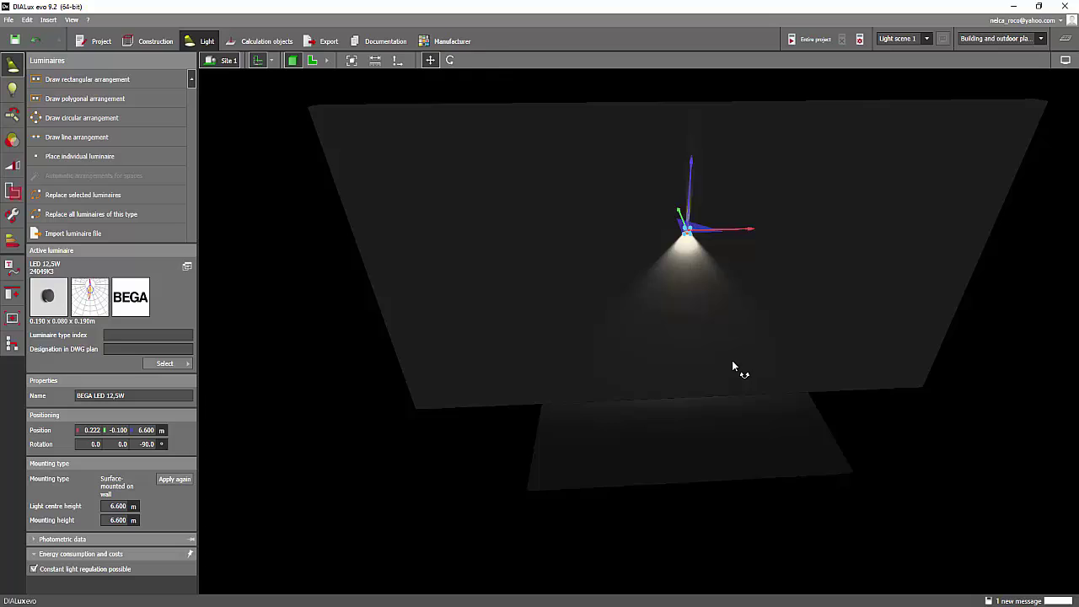
scroll(733, 371, "up", 3)
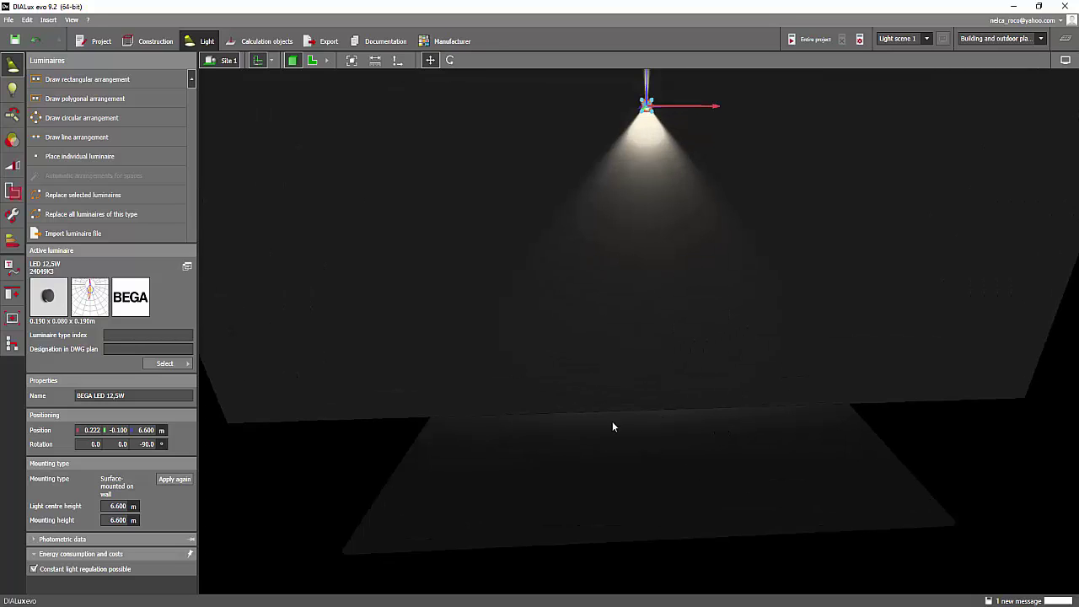
left_click_drag(717, 396, 683, 456)
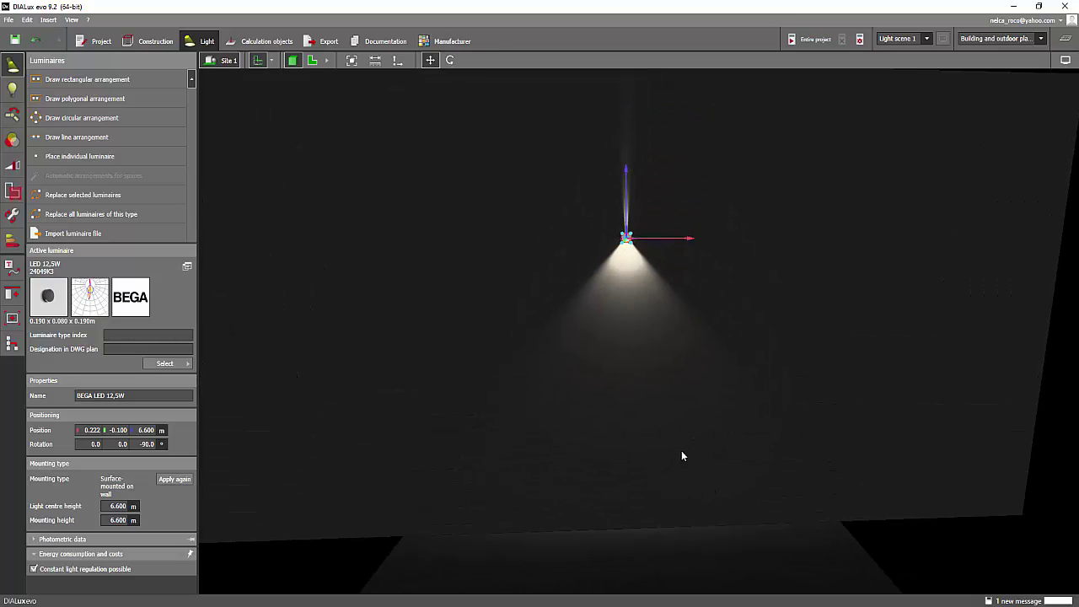
scroll(755, 430, "down", 2)
left_click_drag(643, 195, 645, 233)
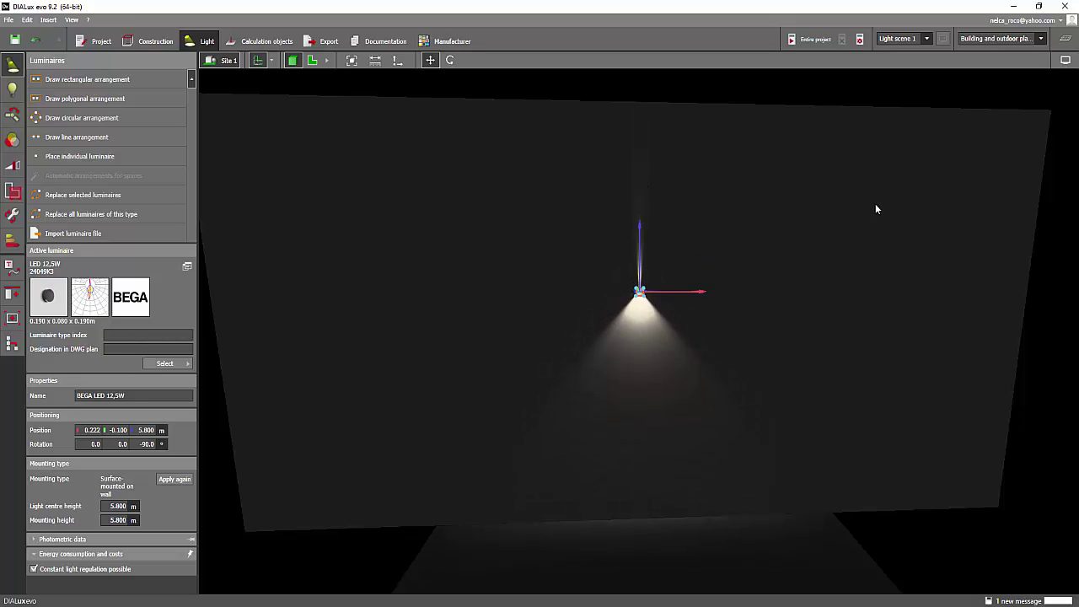
Reselect the wall luminaire and orbit around the lit wall to view its beams
left_click(745, 322)
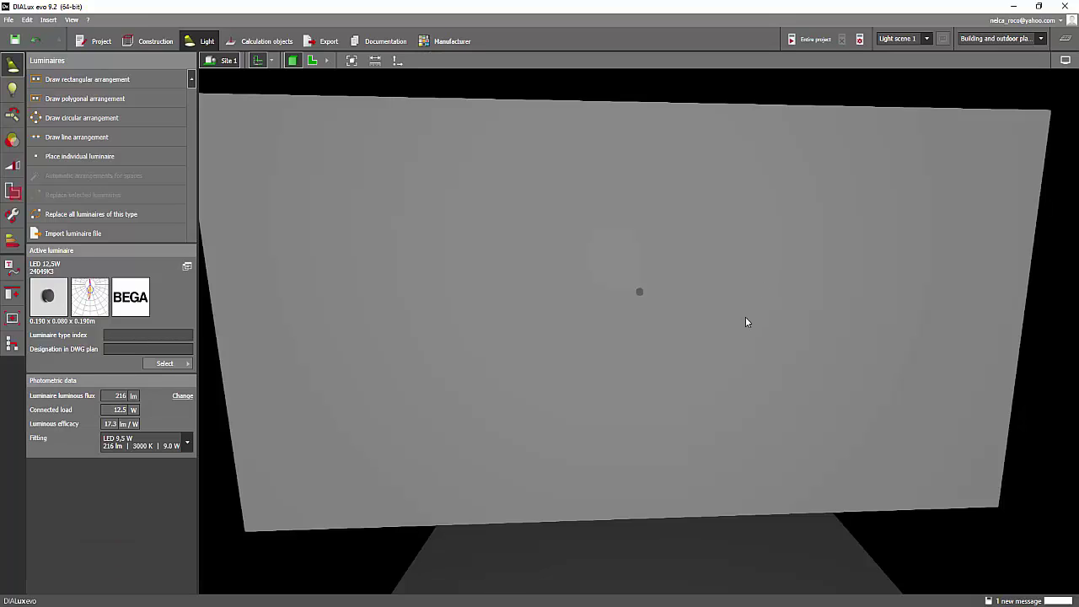
left_click(638, 295)
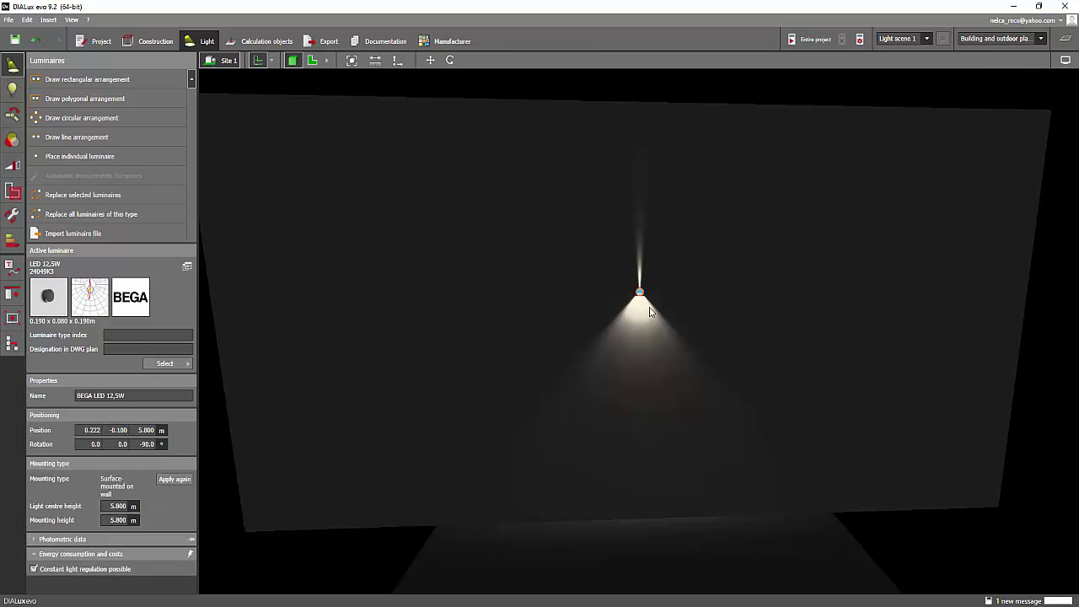
left_click_drag(832, 339, 749, 277)
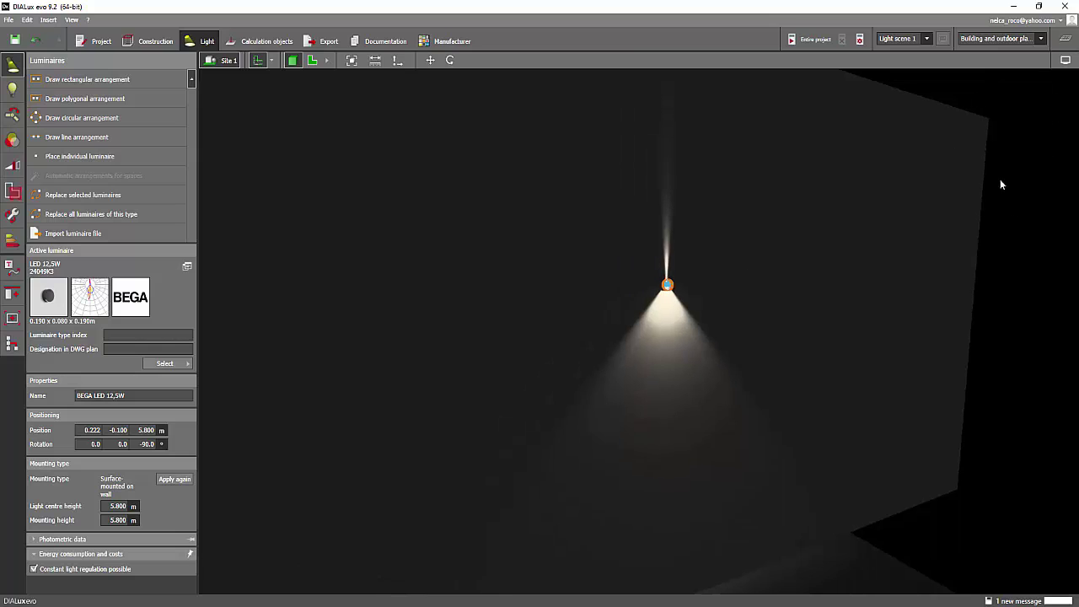
left_click_drag(1000, 183, 840, 258)
Calculate the entire project, then face and zoom toward the wall light's up-and-down pattern
left_click(810, 46)
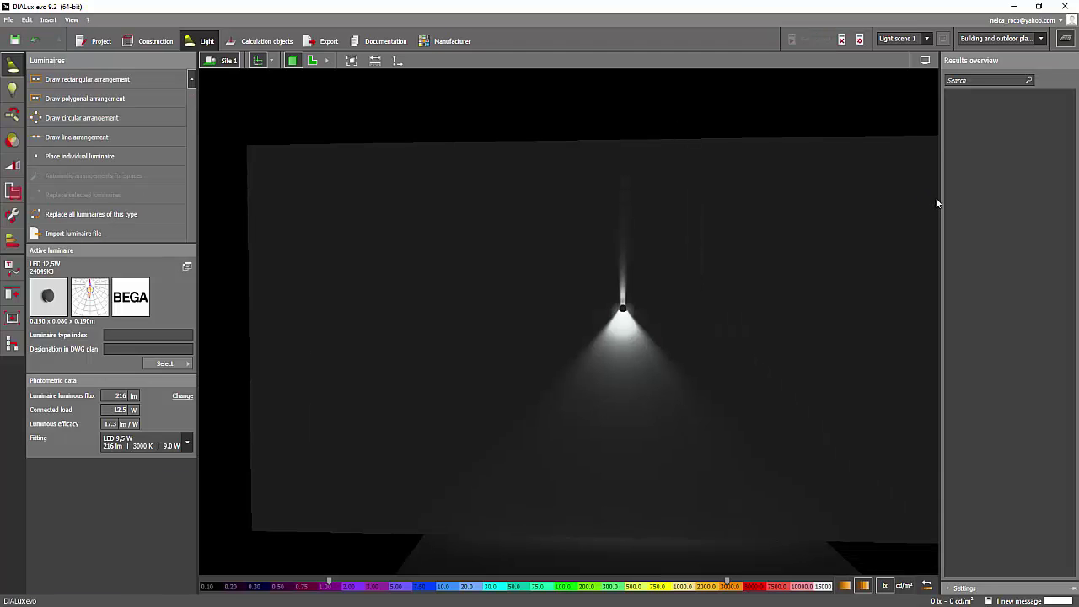
left_click_drag(881, 199, 804, 259)
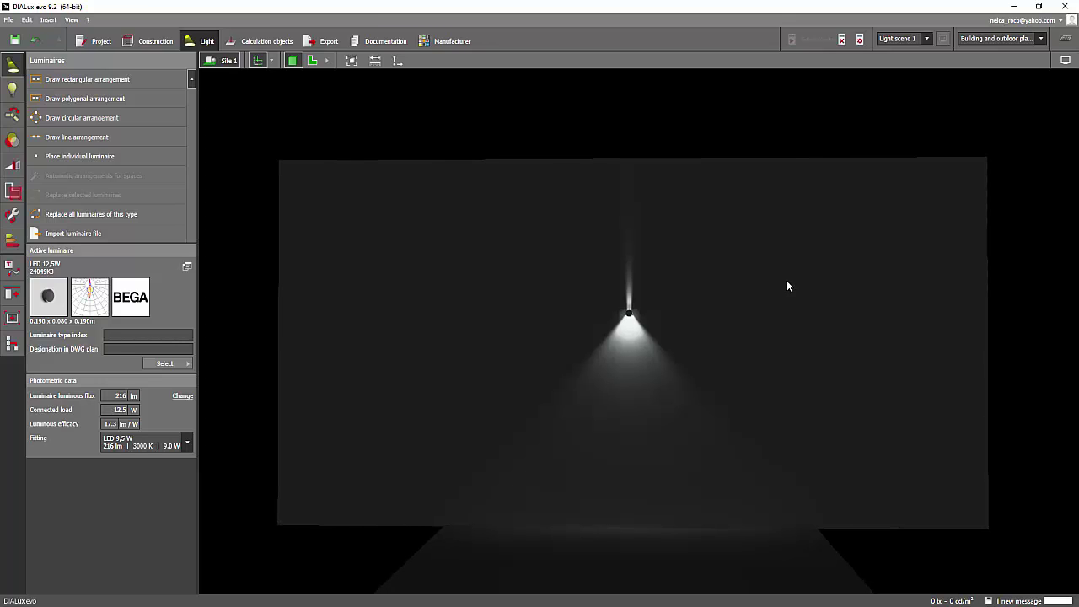
scroll(783, 283, "up", 2)
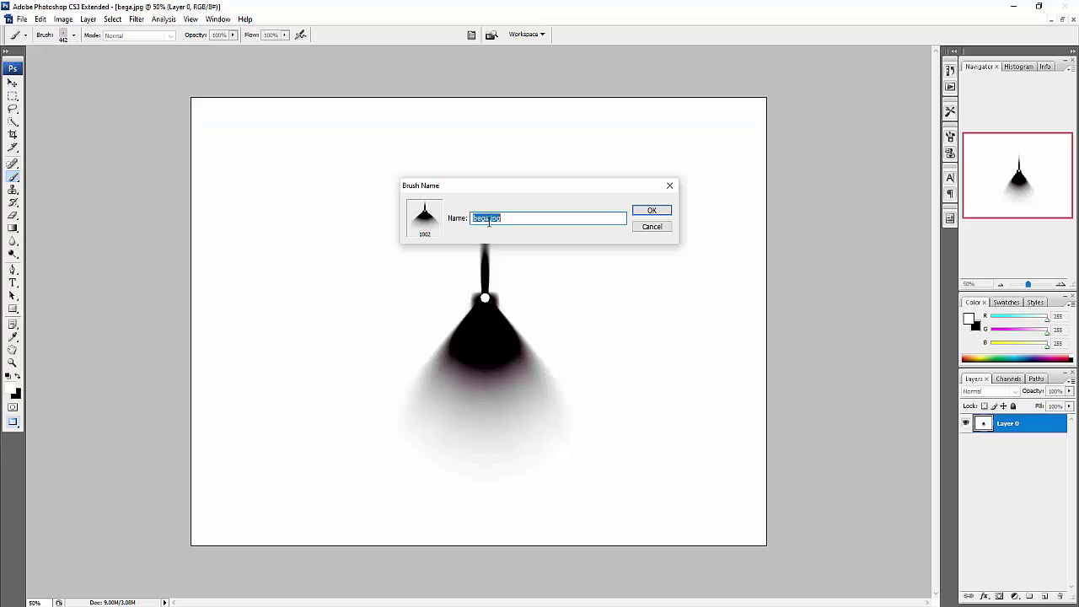
Save the 1002 px brush as 'bega up and down.jpg' and return to floating document windows
left_click(488, 218)
left_click(652, 211)
left_click(652, 211)
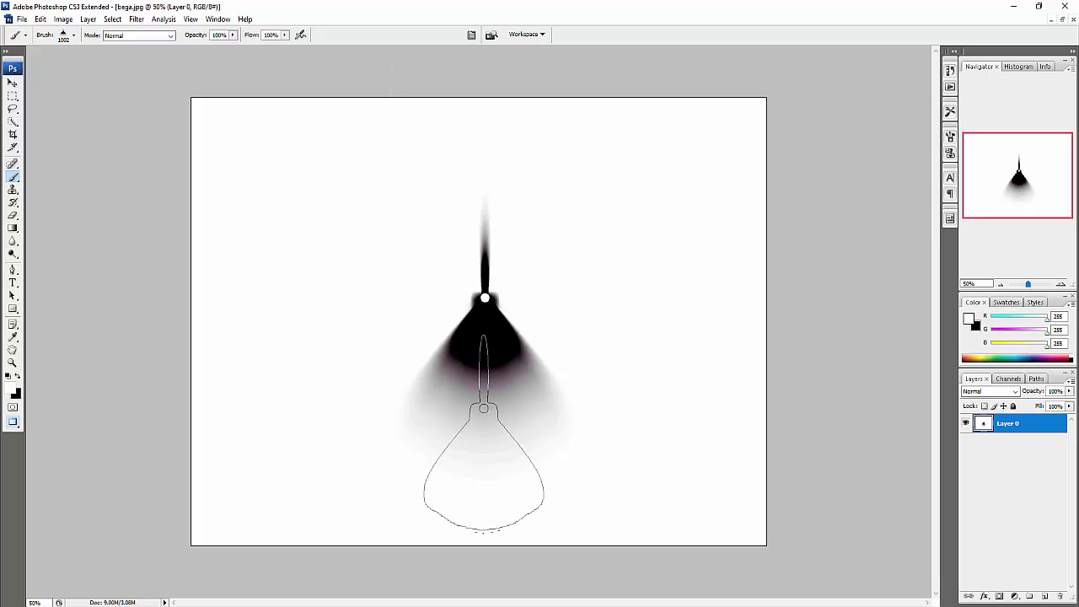
key("f")
key("f")
key("f")
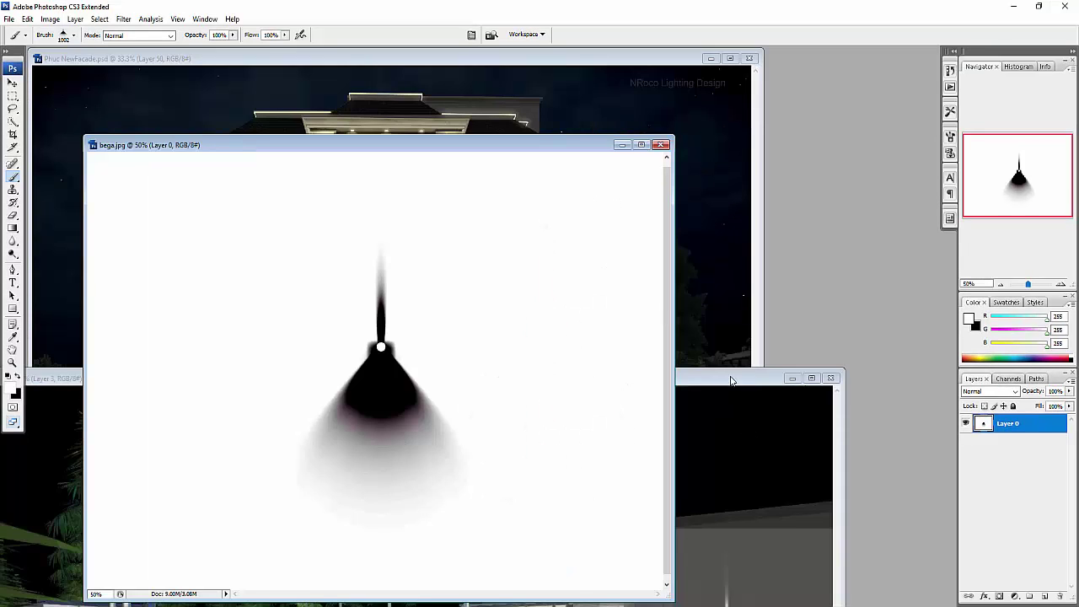
Maximize the Mercure.psd window and step backward to remove the grey-boxed wall-light stamp
left_click_drag(731, 381, 695, 175)
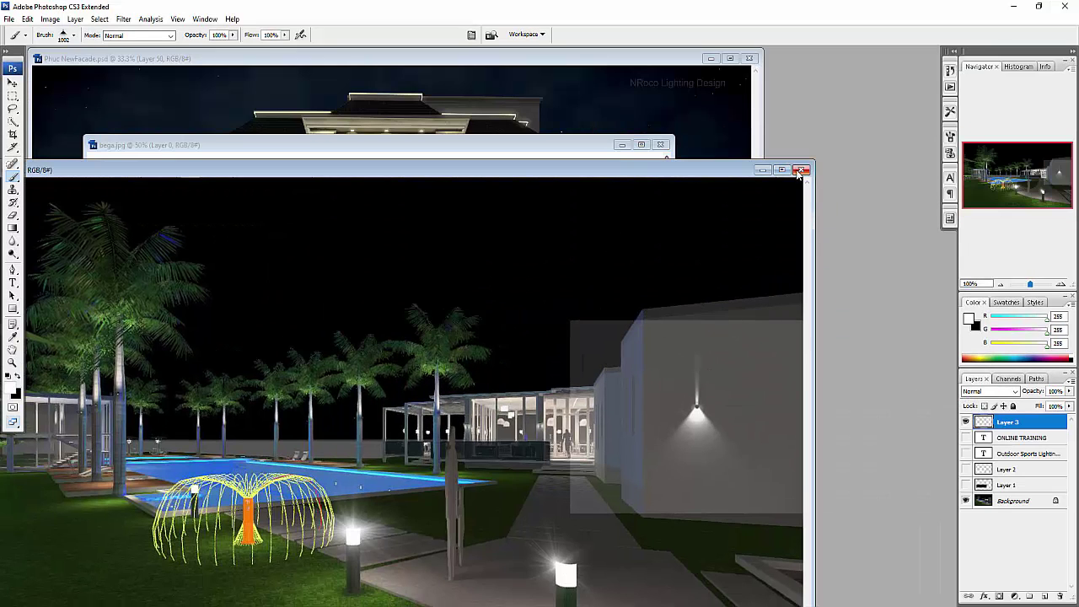
left_click(781, 170)
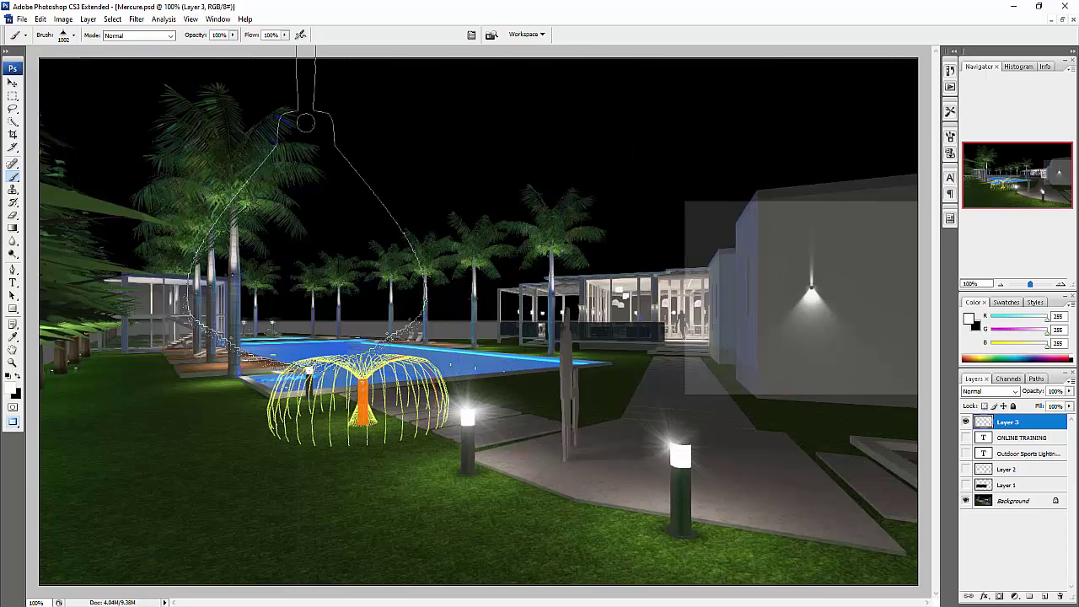
left_click(40, 18)
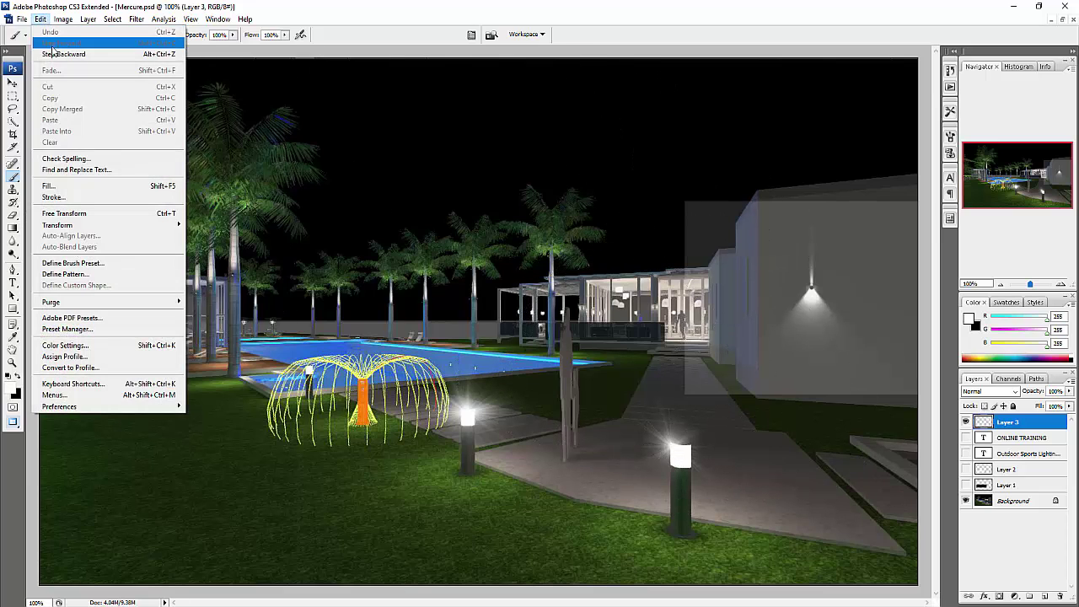
left_click(61, 54)
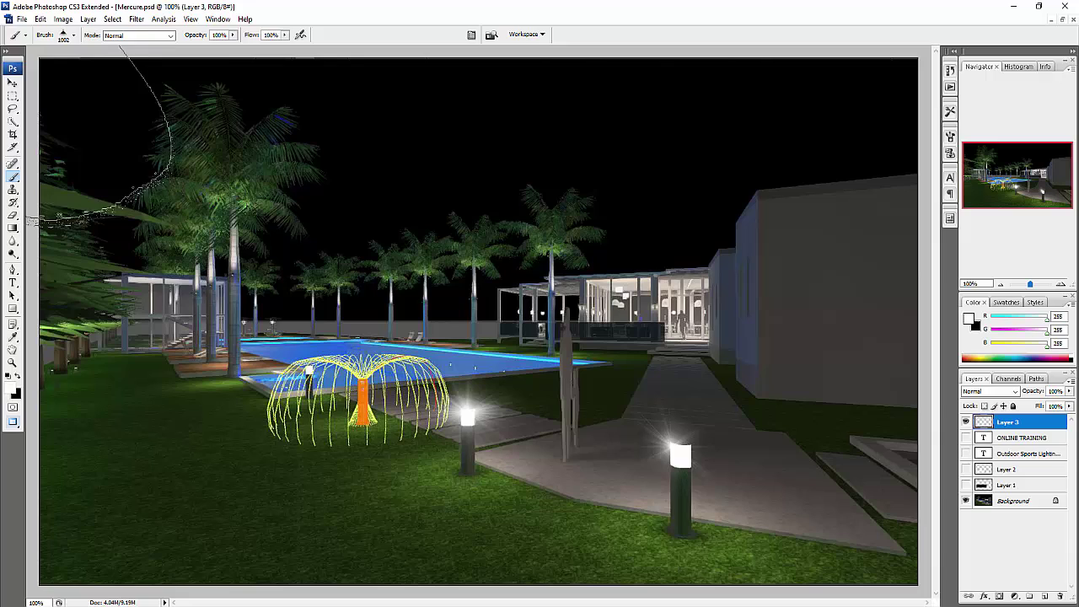
Stamp the BEGA wall-light brush at 442 px onto the right-hand building wall
left_click(75, 35)
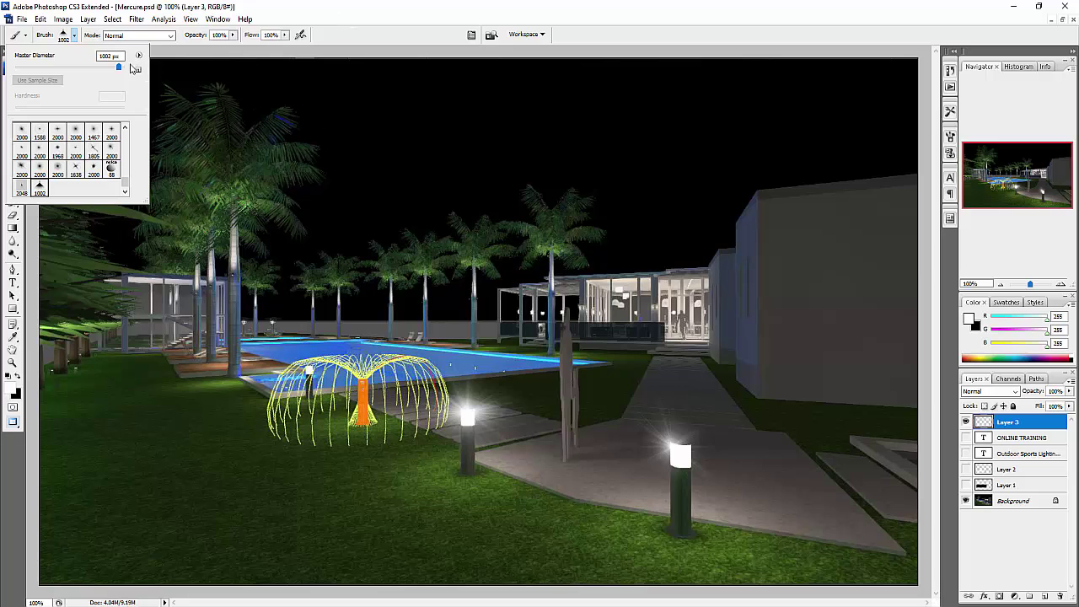
left_click_drag(118, 70, 93, 77)
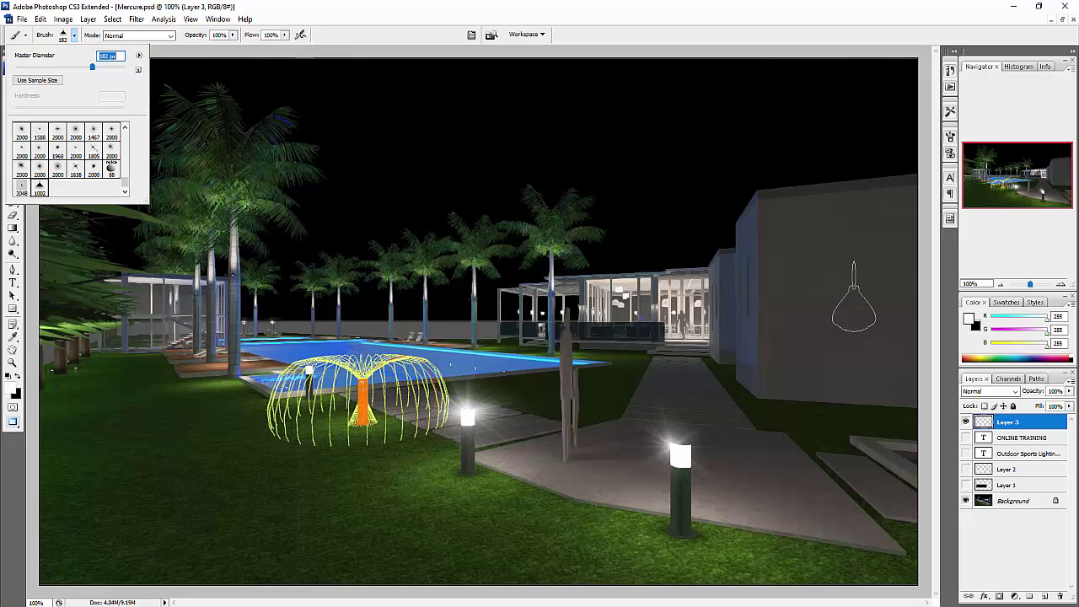
left_click(799, 293)
left_click(799, 292)
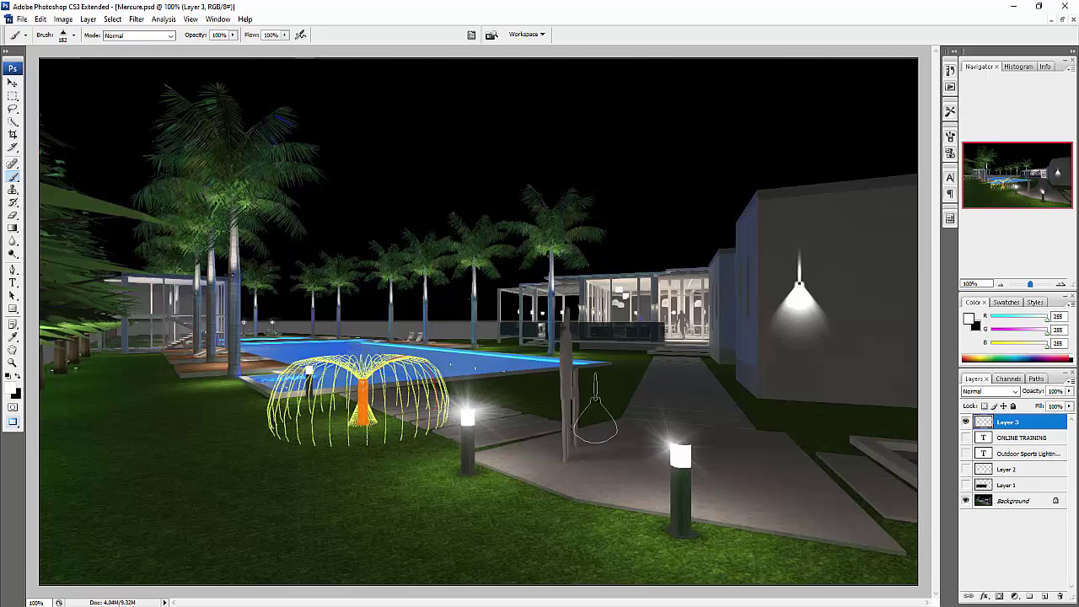
key("ctrl+z")
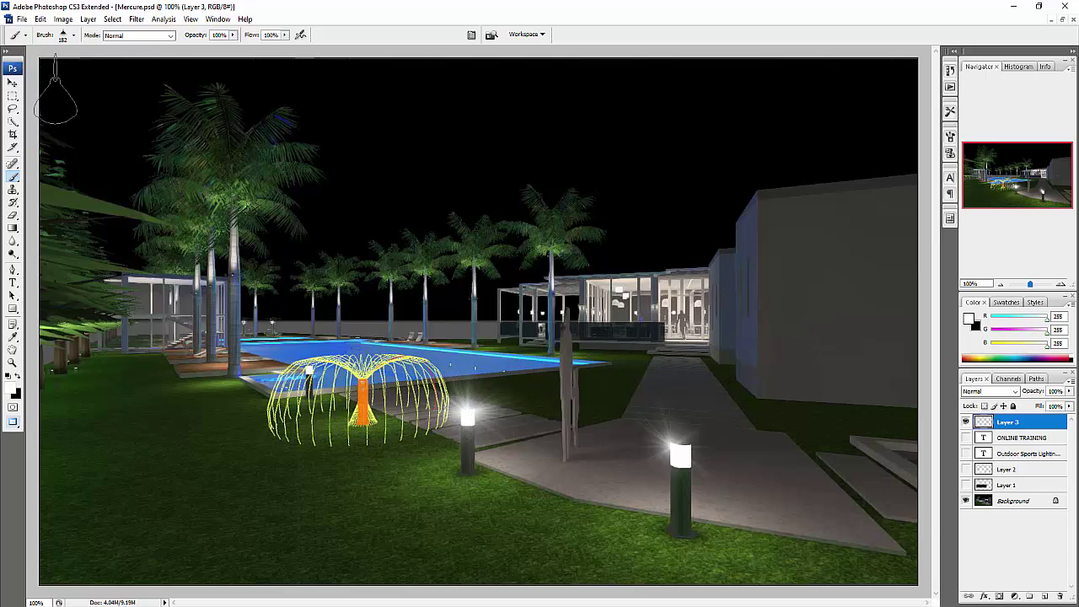
left_click(74, 35)
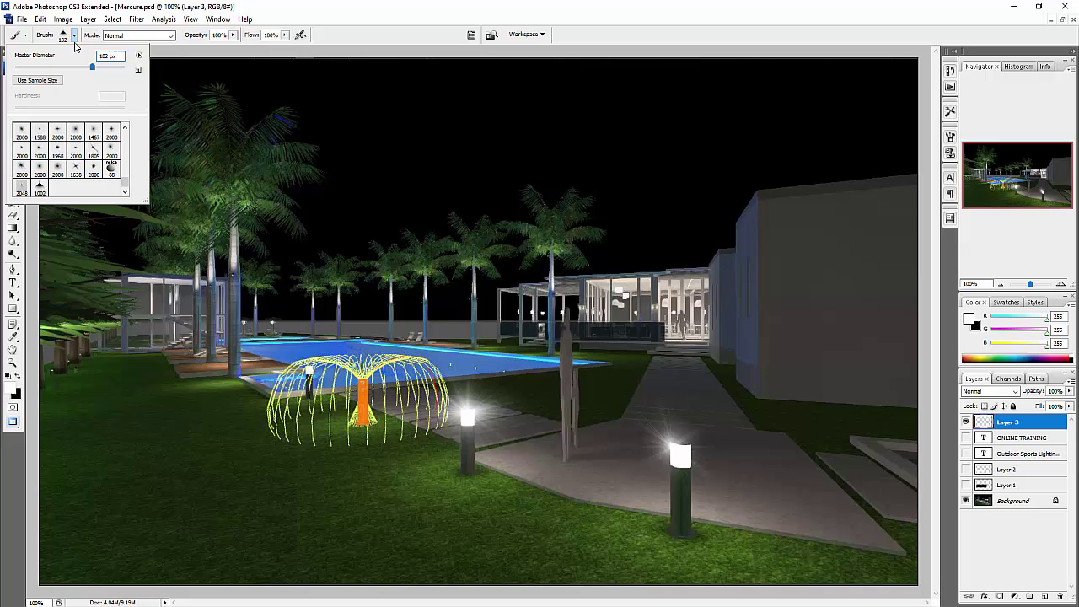
left_click_drag(94, 69, 107, 71)
key("Return")
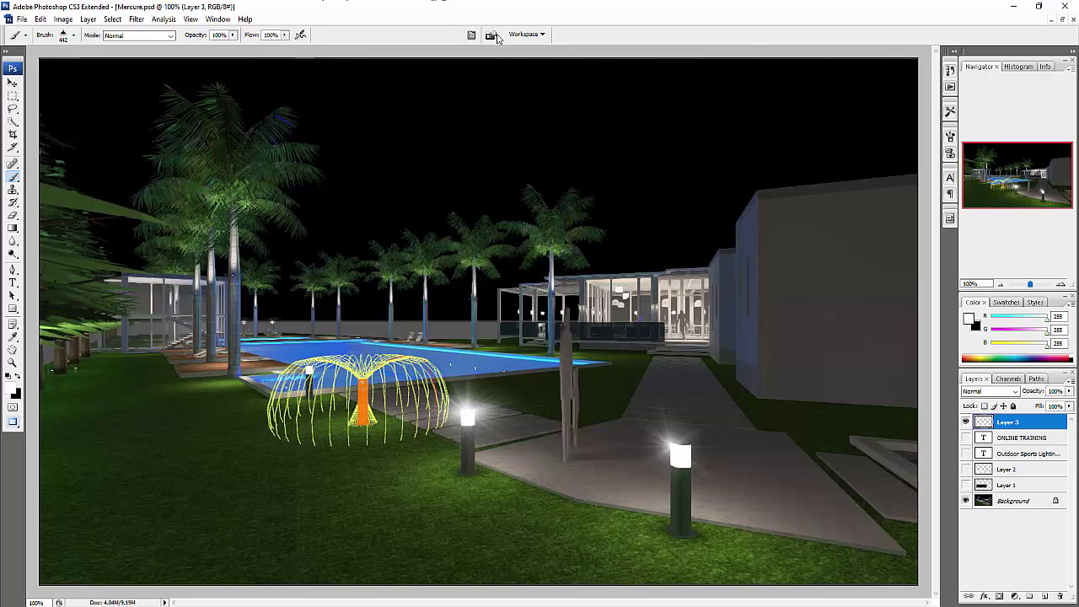
left_click(815, 308)
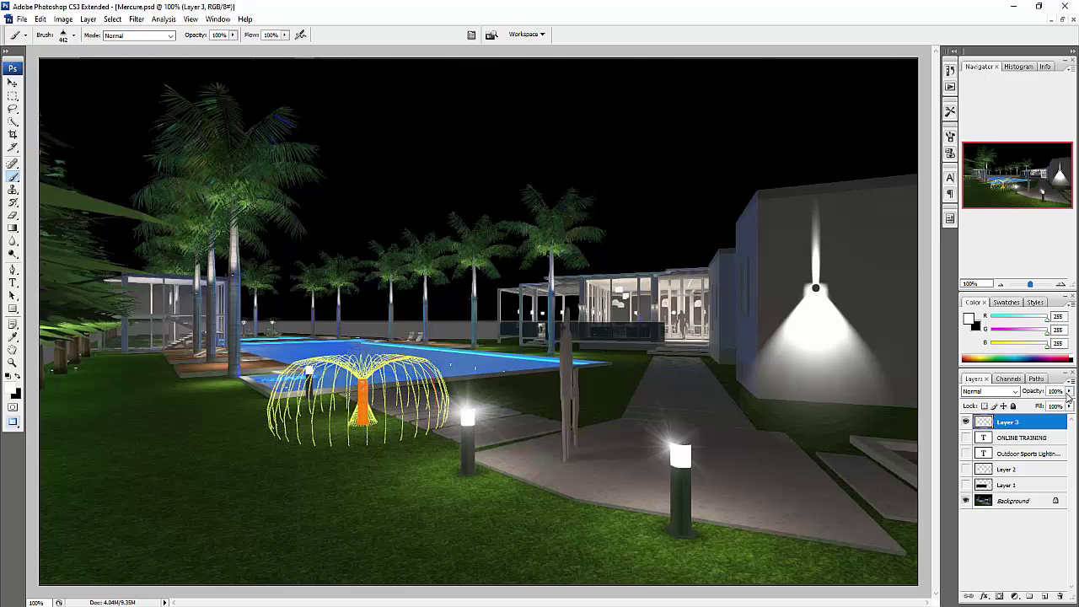
Lower Layer 3's opacity to dim the first wall light and make Layer 3 visible
left_click(1069, 391)
left_click_drag(1067, 406, 1060, 405)
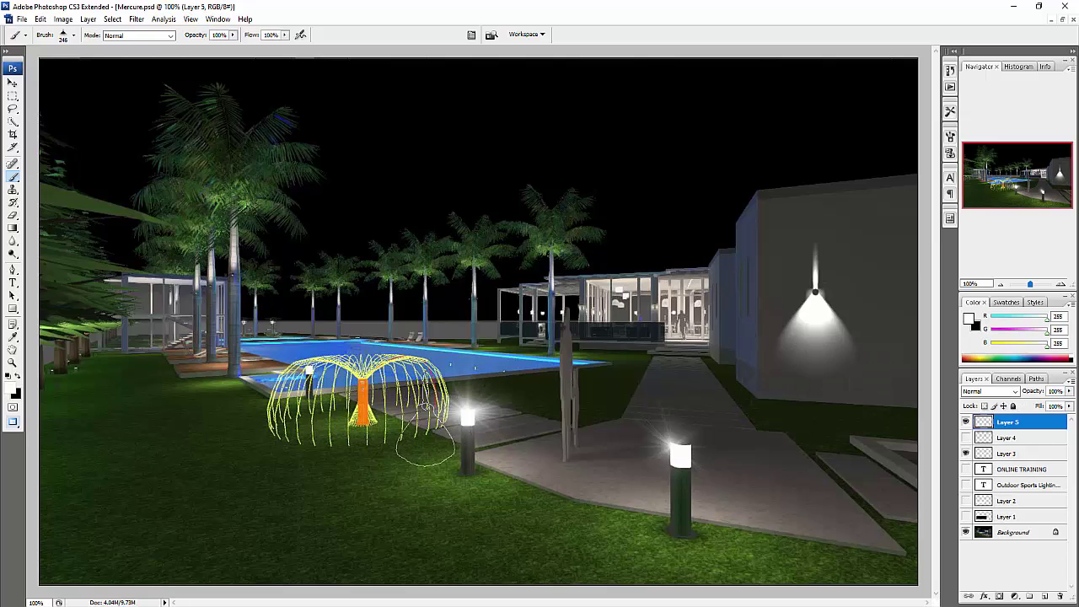
left_click(966, 437)
left_click(966, 438)
left_click(965, 453)
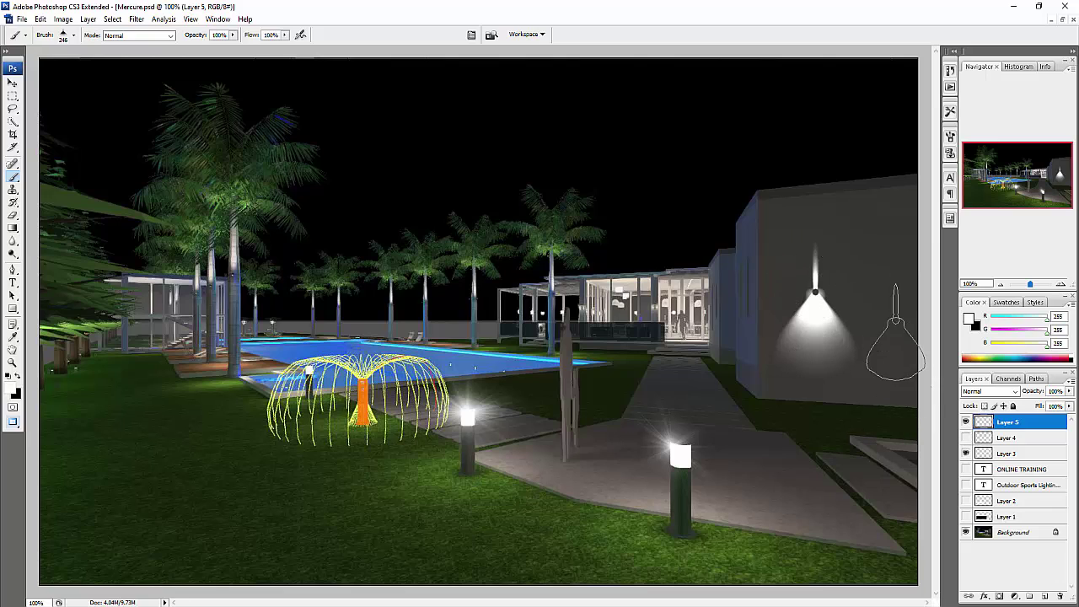
Stamp a second wall light at 380 px beside the first on the building
left_click(74, 36)
left_click_drag(100, 69, 106, 67)
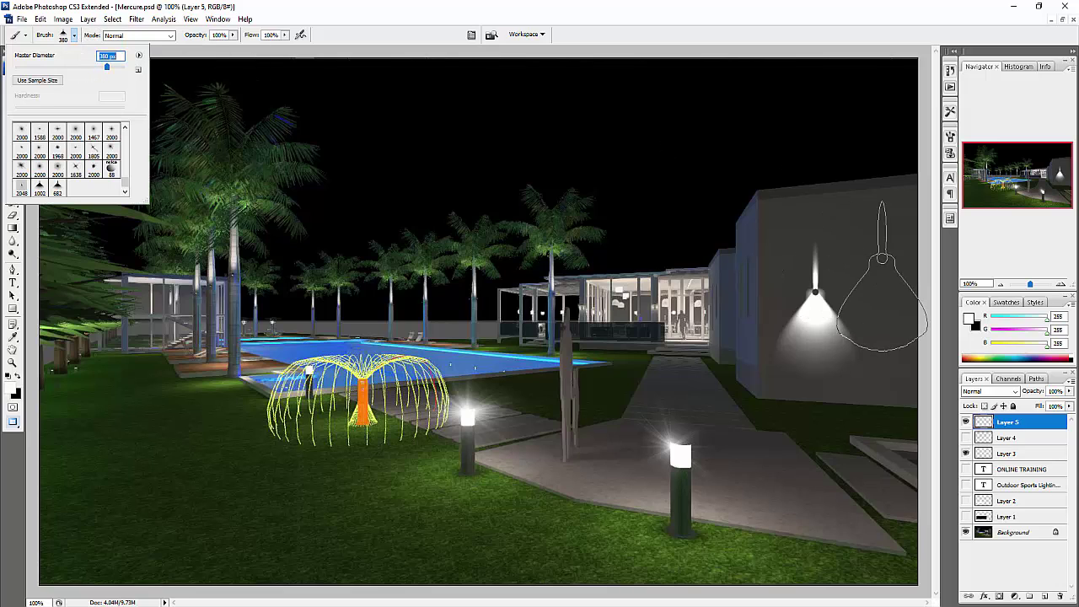
left_click(881, 305)
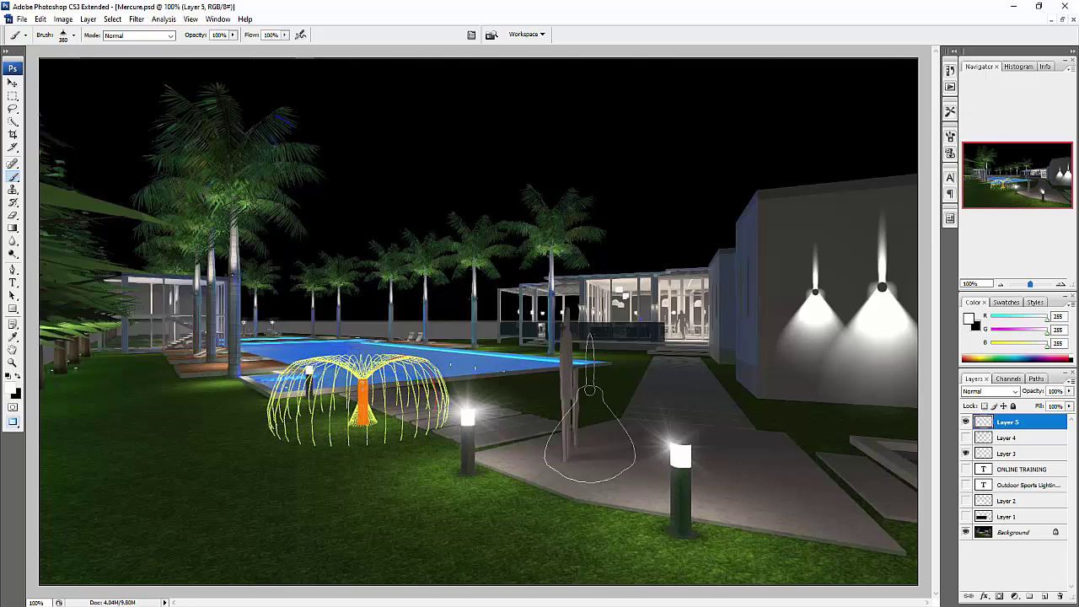
left_click(74, 37)
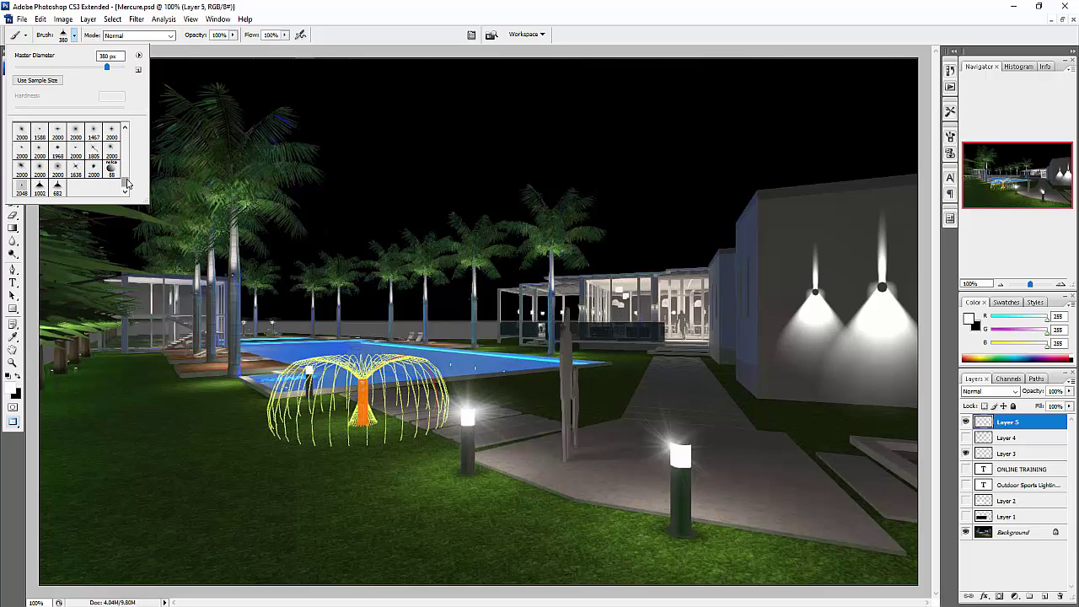
With the 134 px grass brush, paint a row of tufts across the lawn plus one by the path
left_click_drag(127, 184, 125, 154)
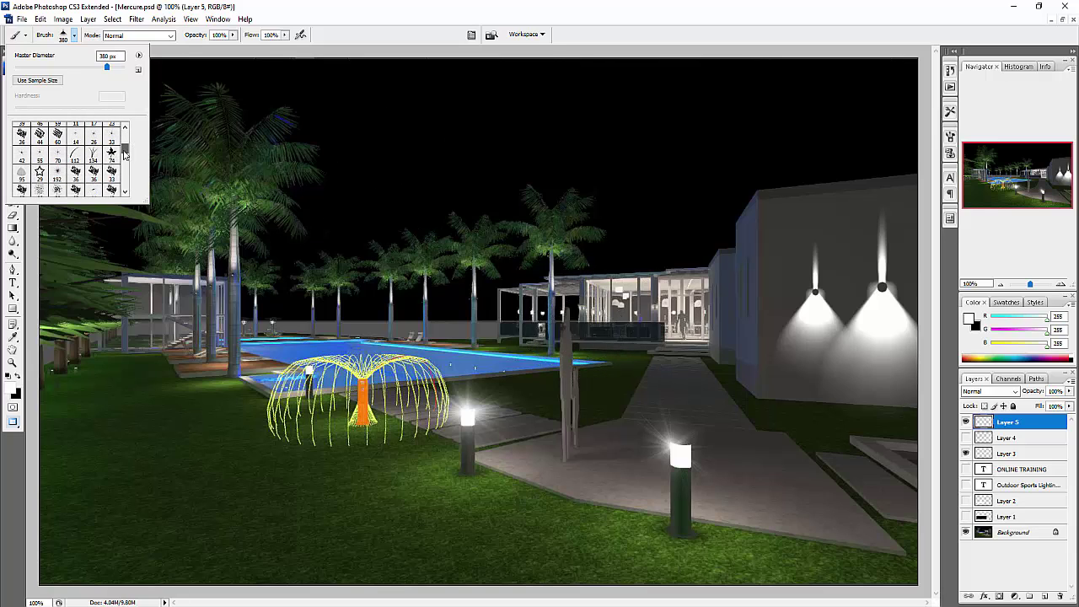
left_click(97, 156)
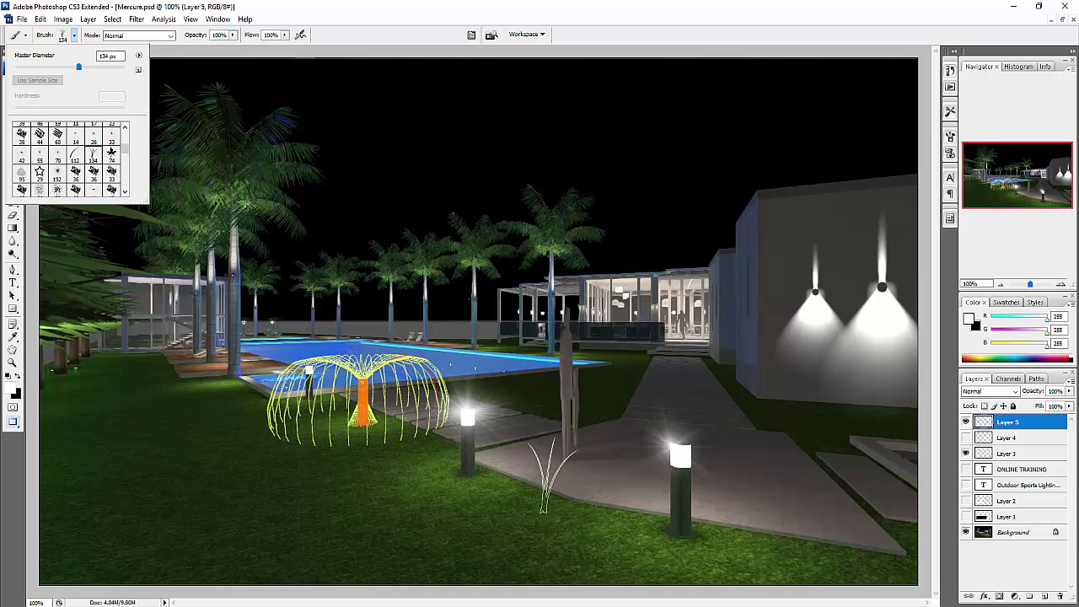
left_click(580, 486)
left_click_drag(607, 501, 160, 502)
left_click(659, 415)
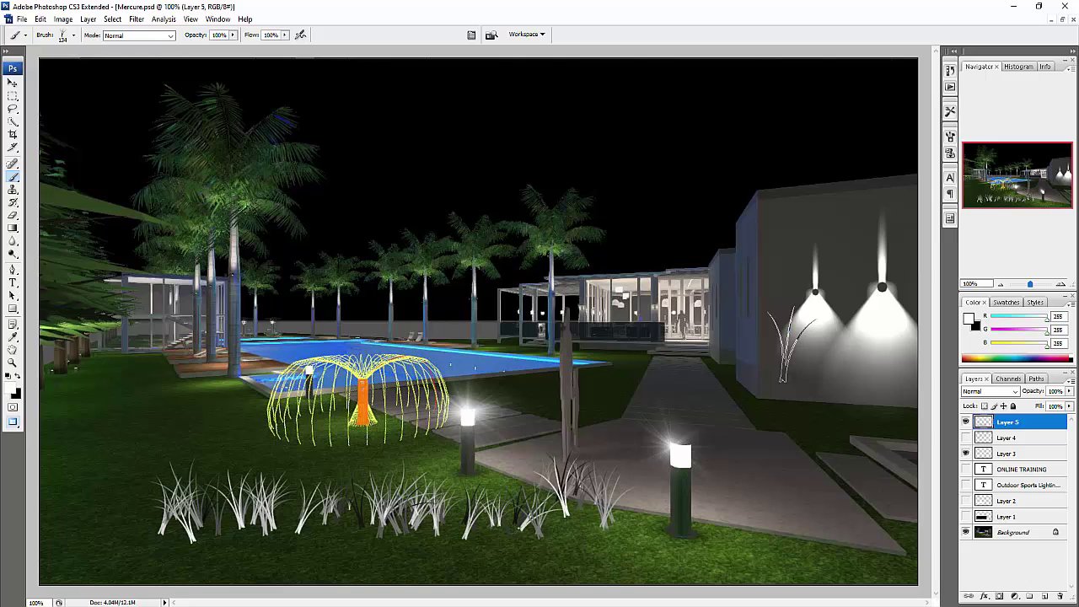